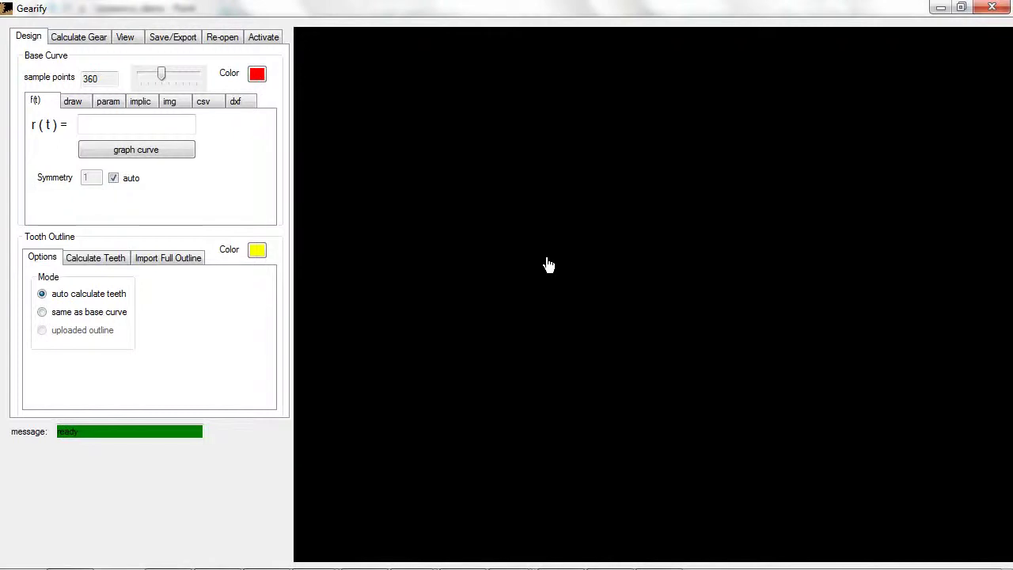
Step: Load the image file crazy.jpg as the source for the gear's base curve
{"action": "left_click", "coordinate": [173, 105]}
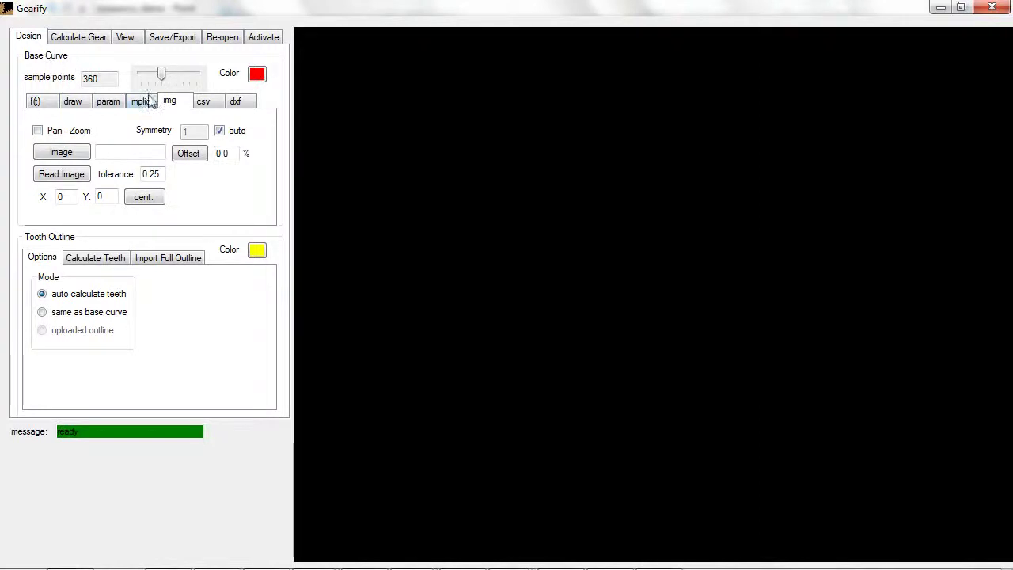
{"action": "left_click", "coordinate": [73, 161]}
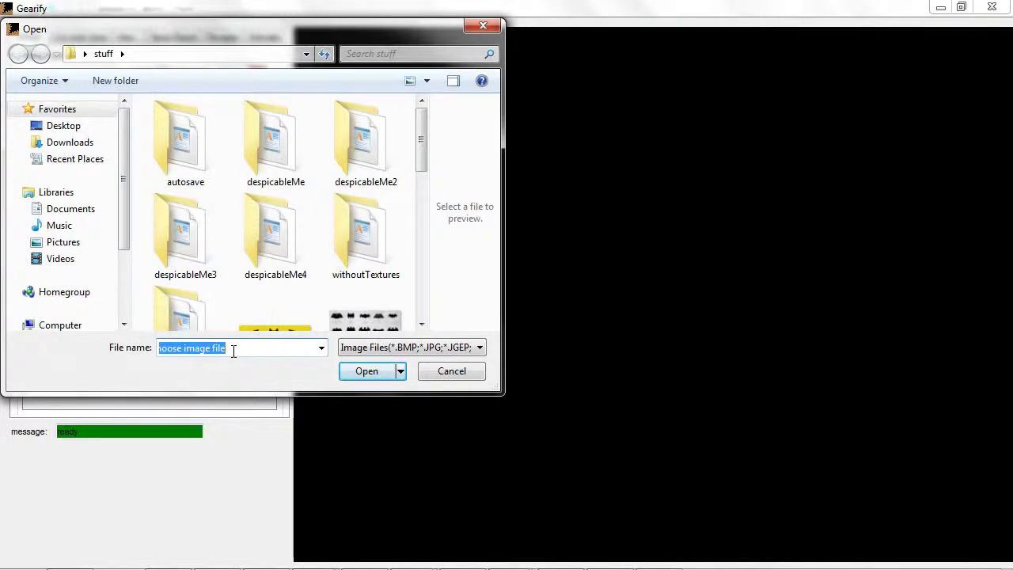
{"action": "key", "text": "BackSpace"}
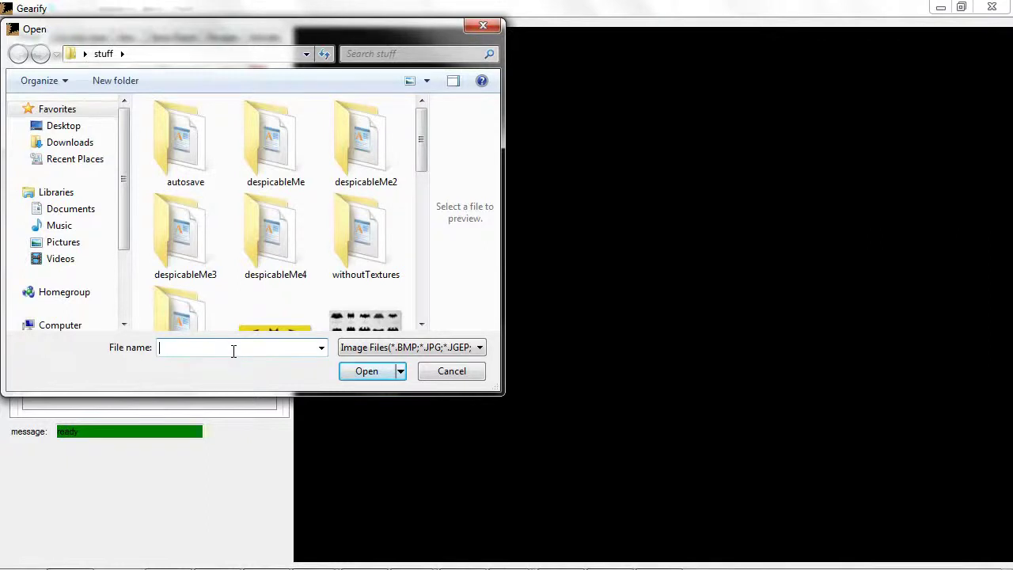
{"action": "type", "text": "cr"}
{"action": "key", "text": "Down"}
{"action": "key", "text": "Return"}
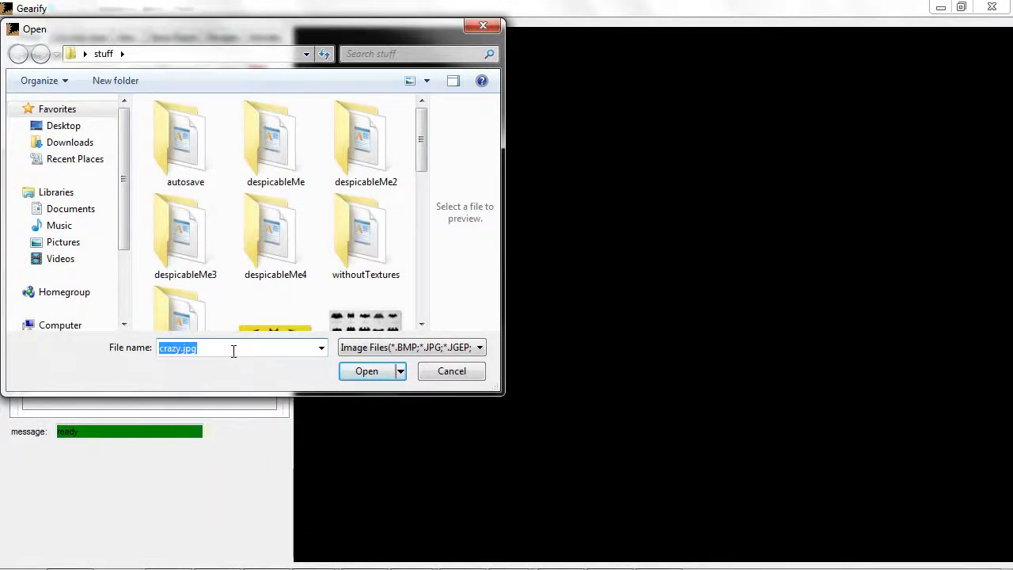
{"action": "key", "text": "Return"}
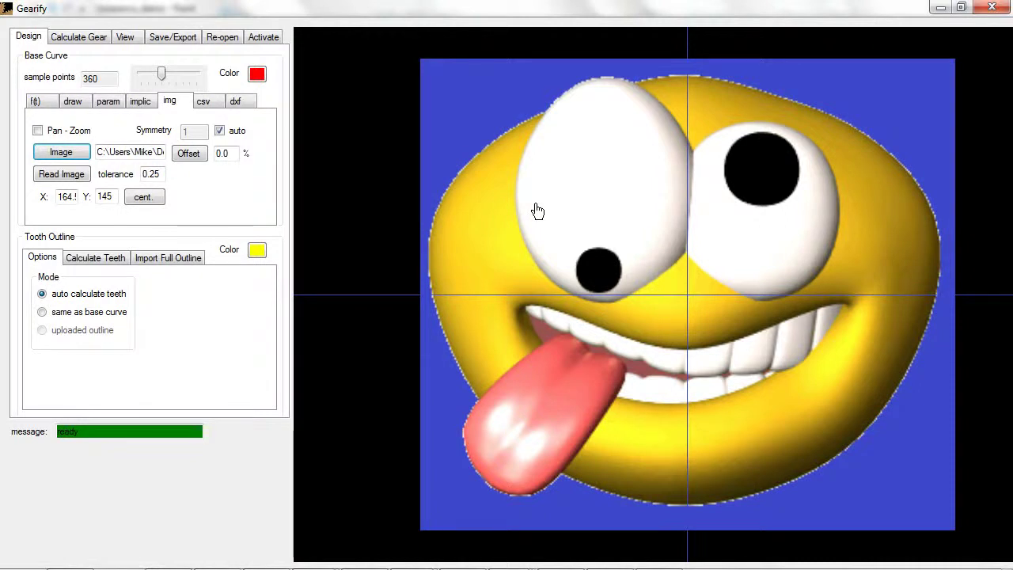
Step: Read the smiley image to trace its outline as the base curve and offset the curve by -2%
{"action": "left_click", "coordinate": [67, 177]}
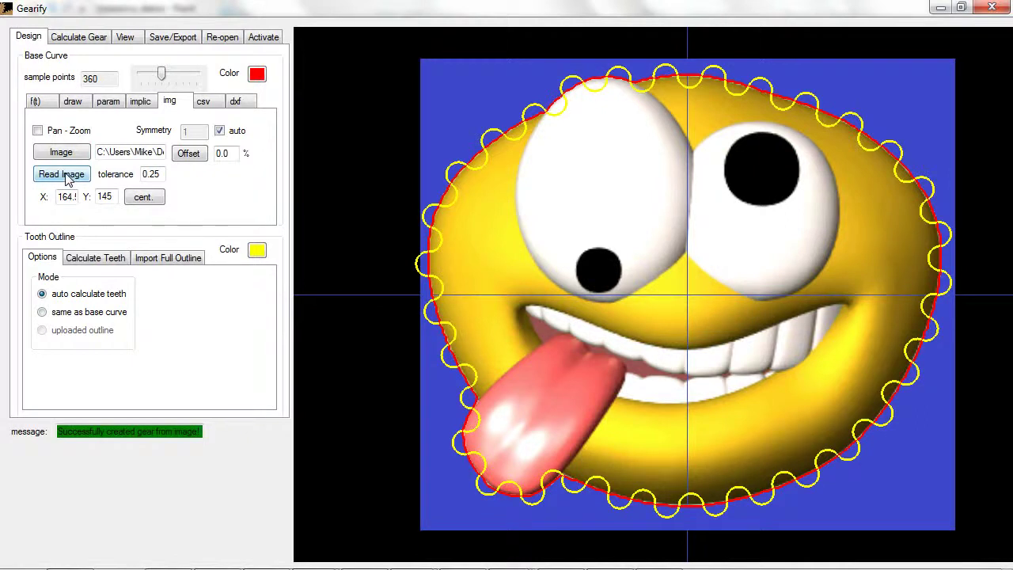
{"action": "double_click", "coordinate": [232, 154]}
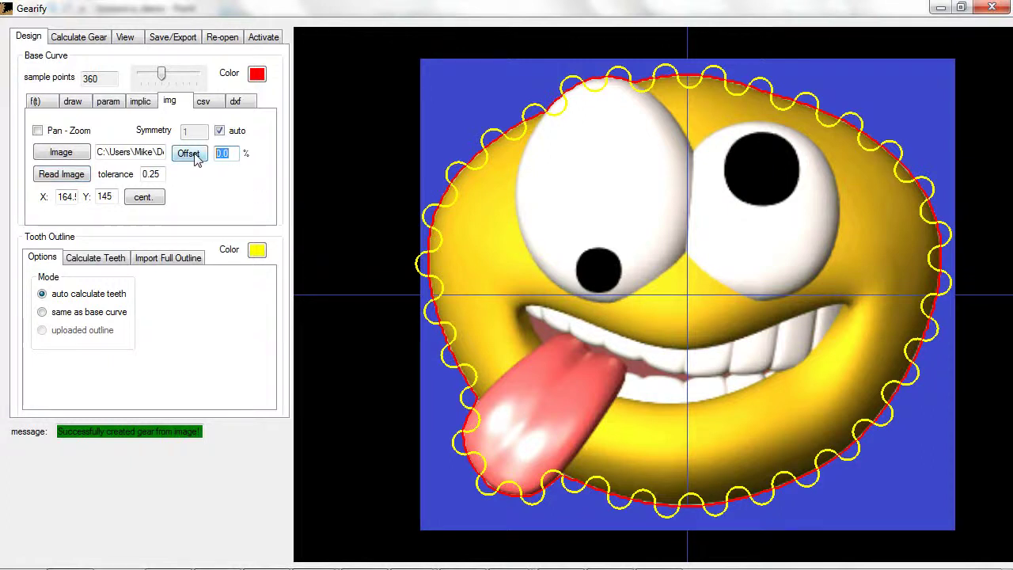
{"action": "type", "text": "-2"}
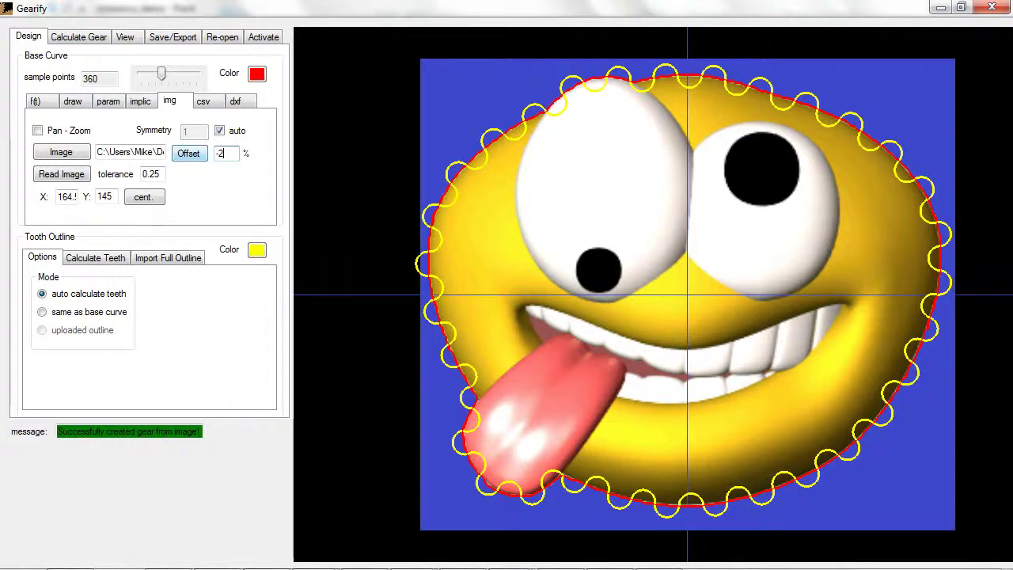
{"action": "left_click", "coordinate": [201, 159]}
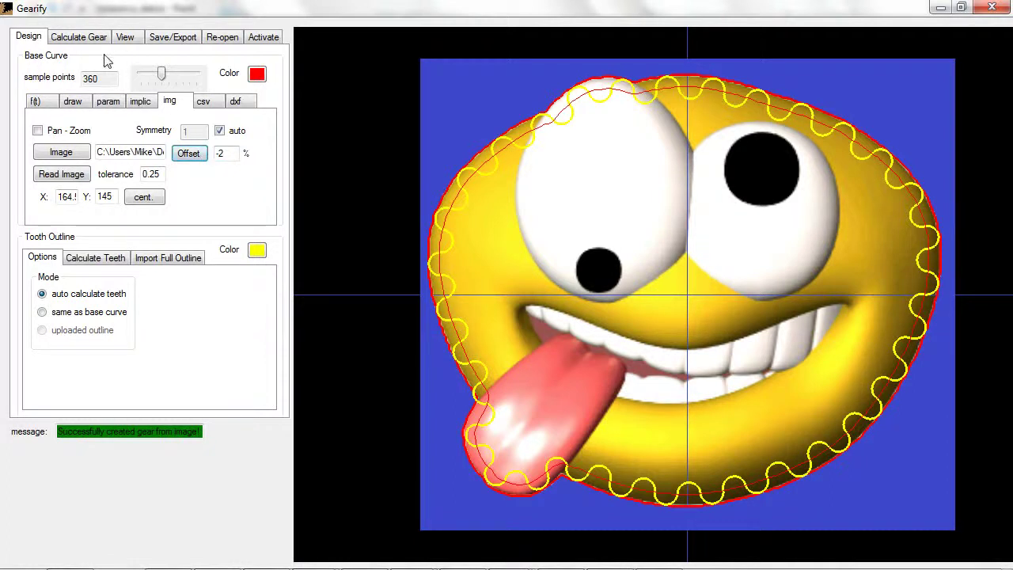
Step: Create the conjugate gear from the offset smiley outline
{"action": "left_click", "coordinate": [74, 41]}
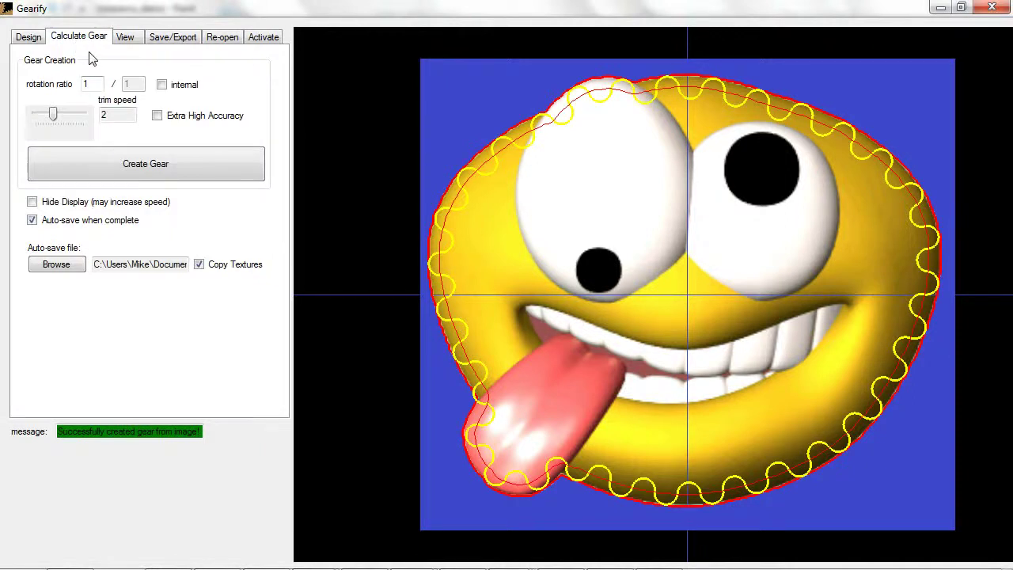
{"action": "left_click", "coordinate": [139, 174]}
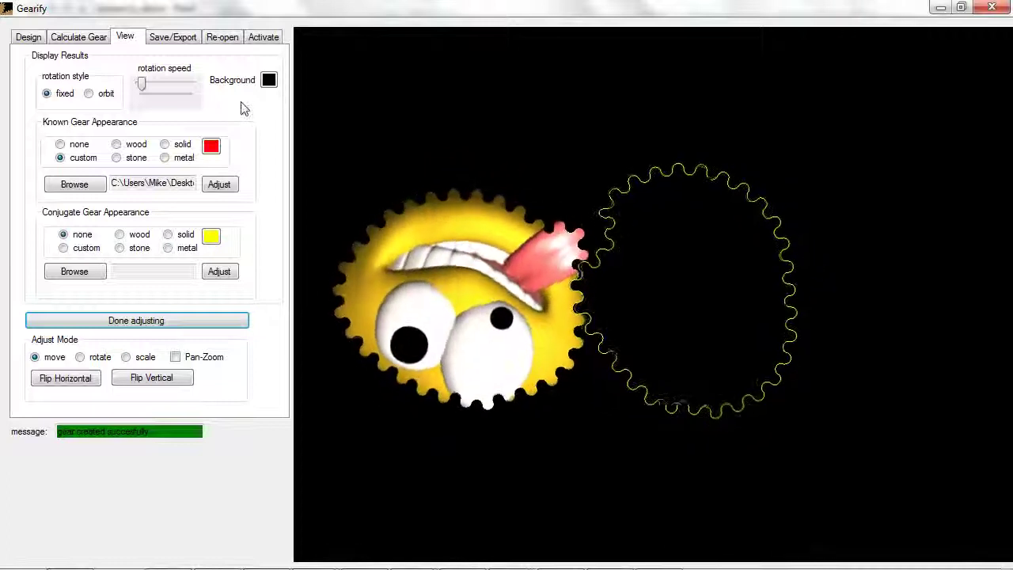
Step: Return to the base curve design and place the gear's rotation centre on the smaller pupil of the smiley
{"action": "left_click", "coordinate": [29, 37]}
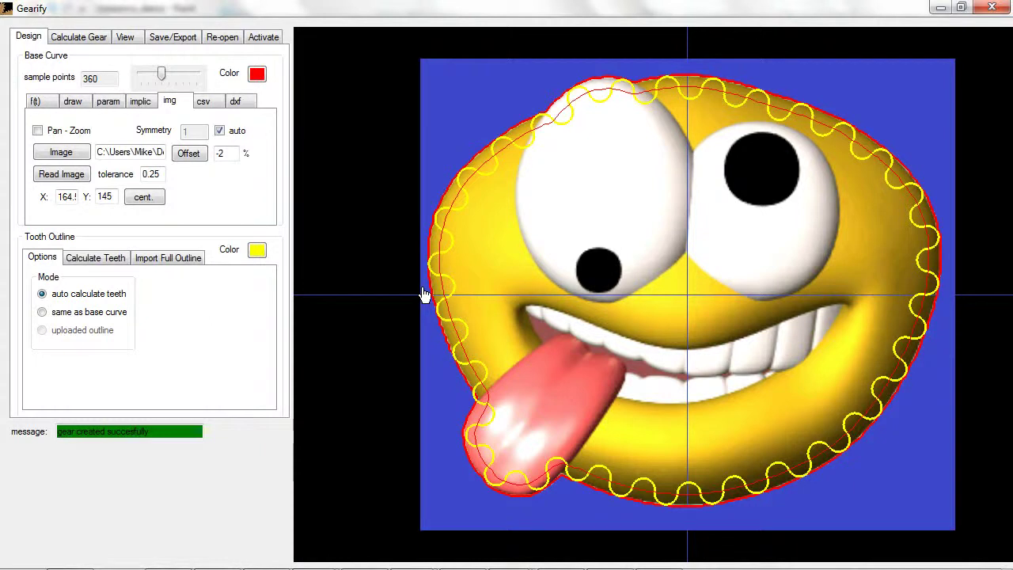
{"action": "left_click", "coordinate": [57, 134]}
{"action": "scroll", "coordinate": [665, 275], "scroll_direction": "up", "scroll_amount": 2}
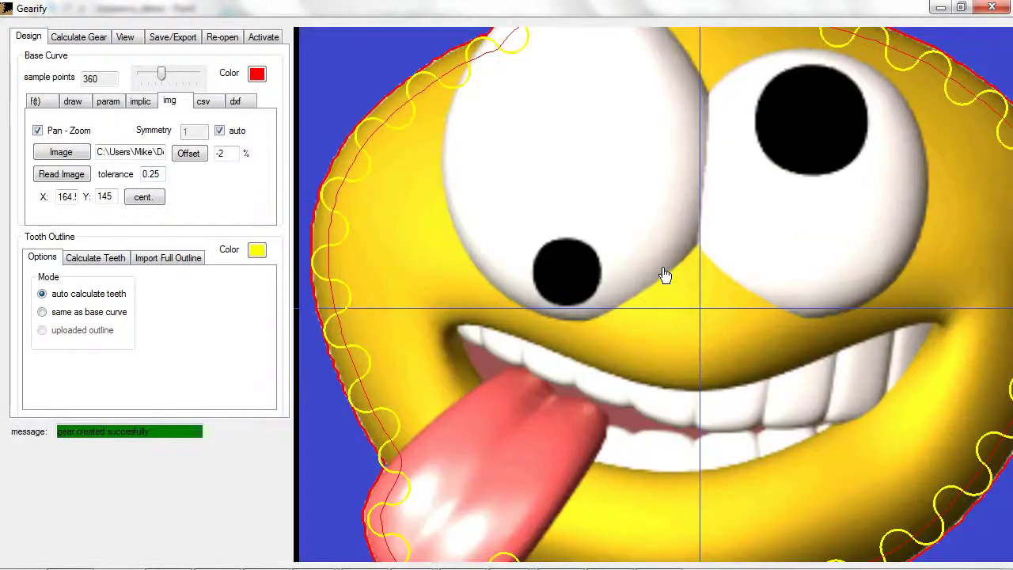
{"action": "scroll", "coordinate": [664, 275], "scroll_direction": "down", "scroll_amount": 3}
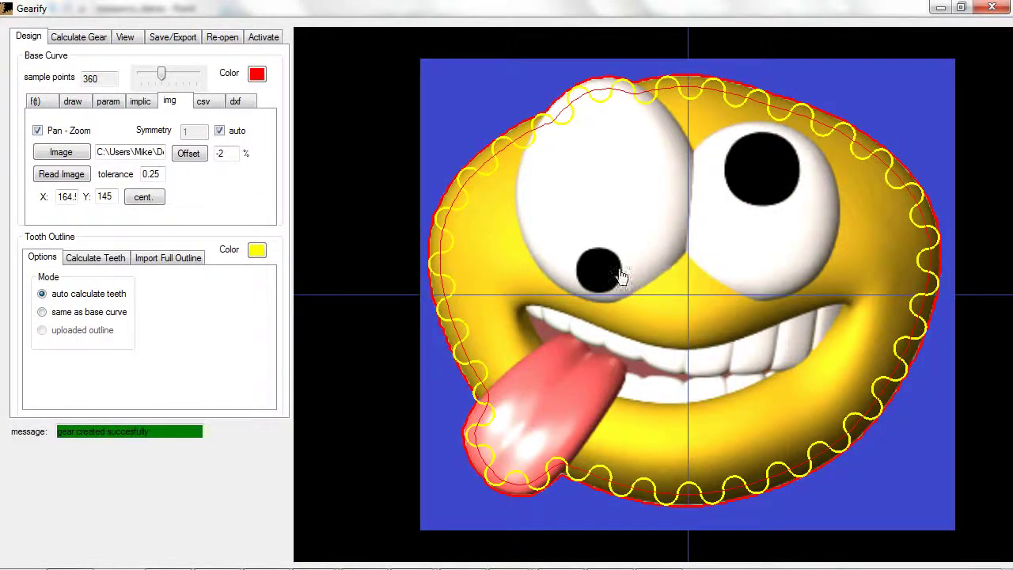
{"action": "left_click_drag", "start_coordinate": [581, 274], "coordinate": [545, 276]}
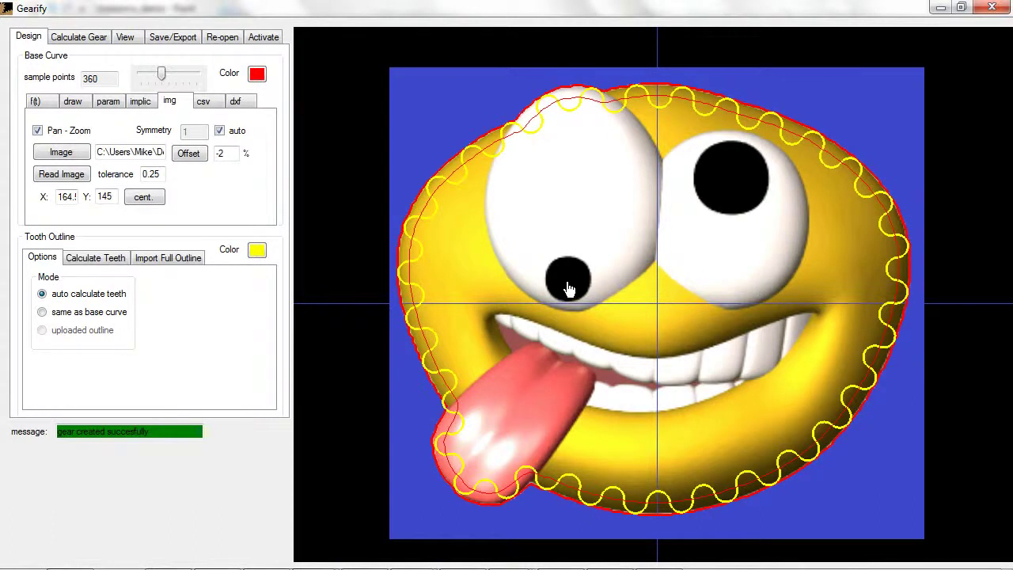
{"action": "left_click", "coordinate": [49, 130]}
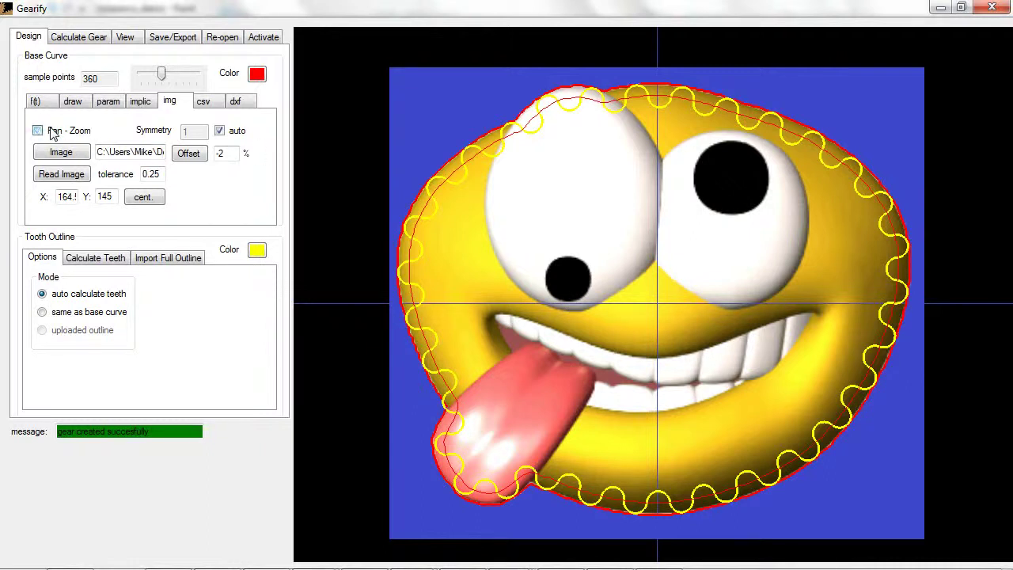
{"action": "left_click", "coordinate": [566, 283]}
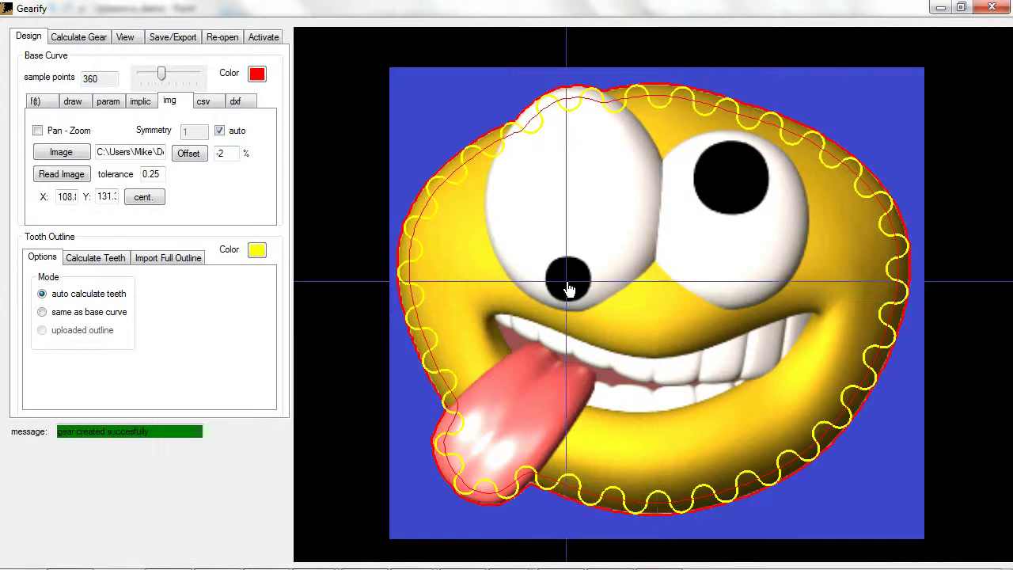
Step: Read the smiley image again with the centre on the pupil and apply the -2% offset to the curve
{"action": "left_click", "coordinate": [66, 179]}
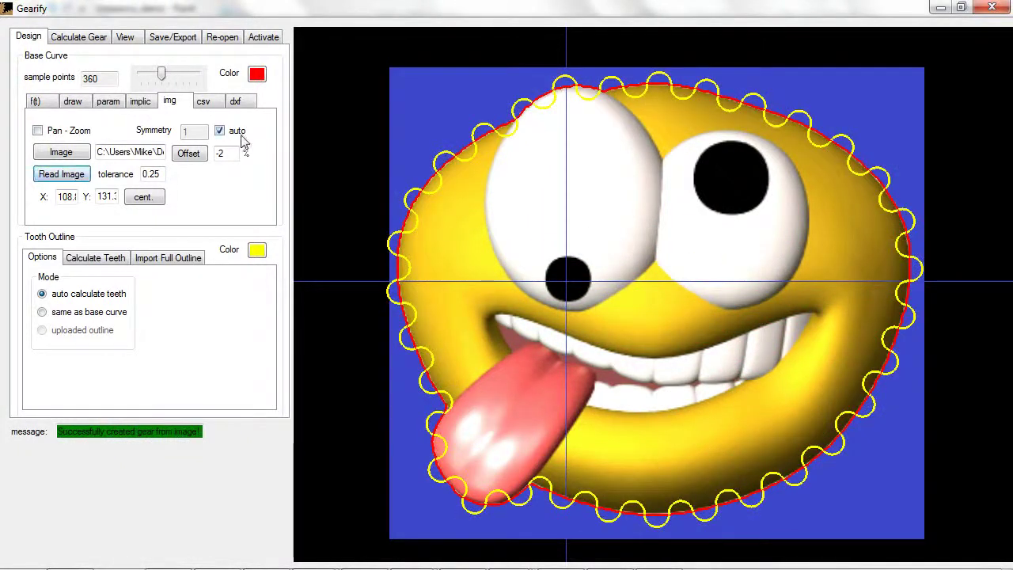
{"action": "left_click", "coordinate": [189, 158]}
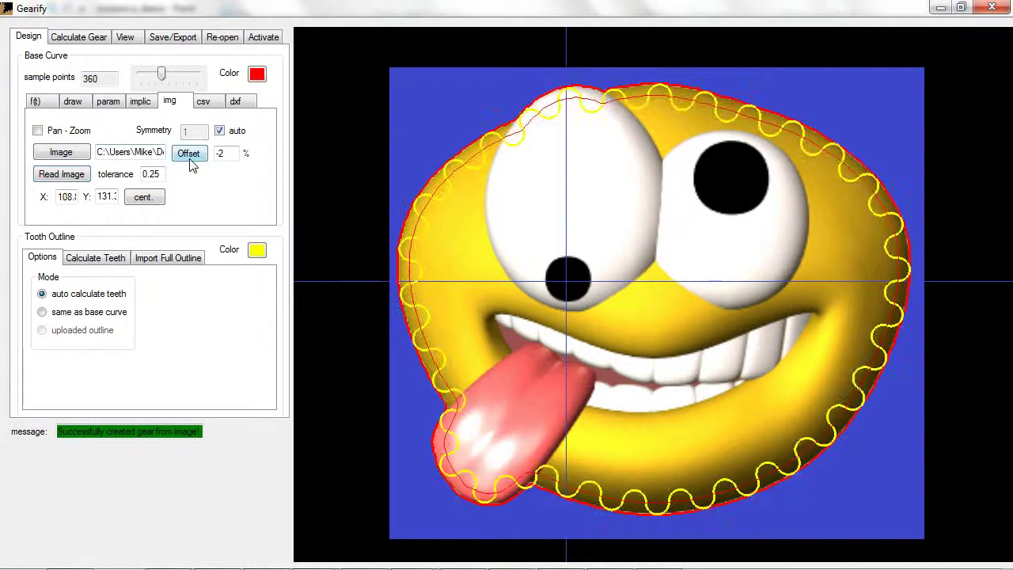
Step: Set the Y coordinate of the rotation centre to about 110.3
{"action": "double_click", "coordinate": [63, 197]}
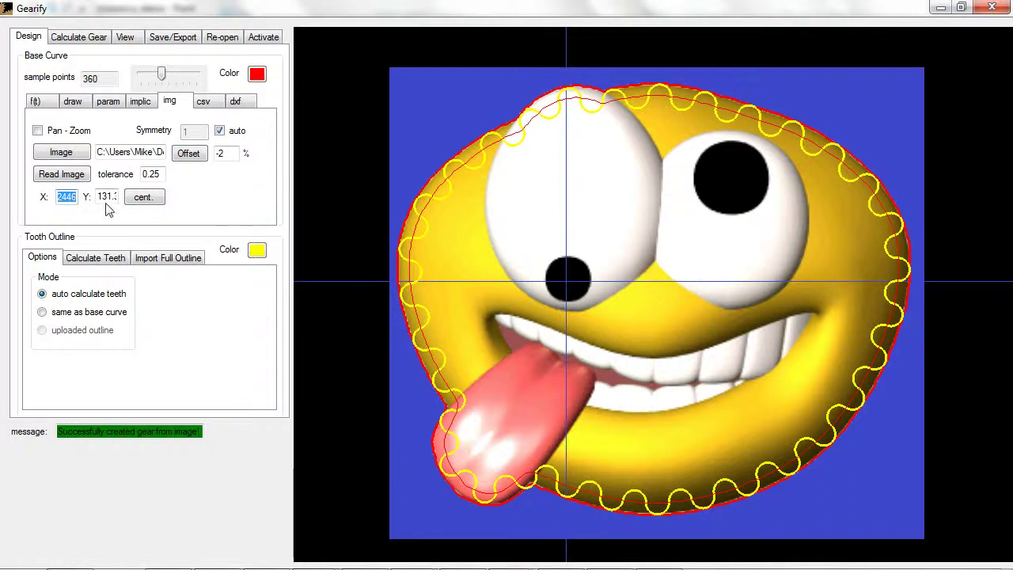
{"action": "double_click", "coordinate": [106, 198]}
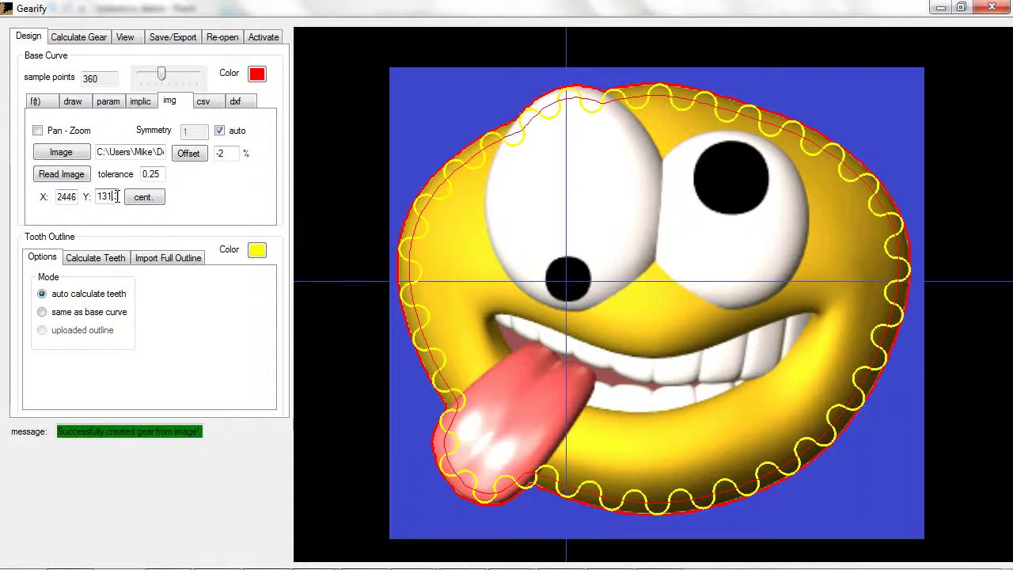
{"action": "type", "text": "3"}
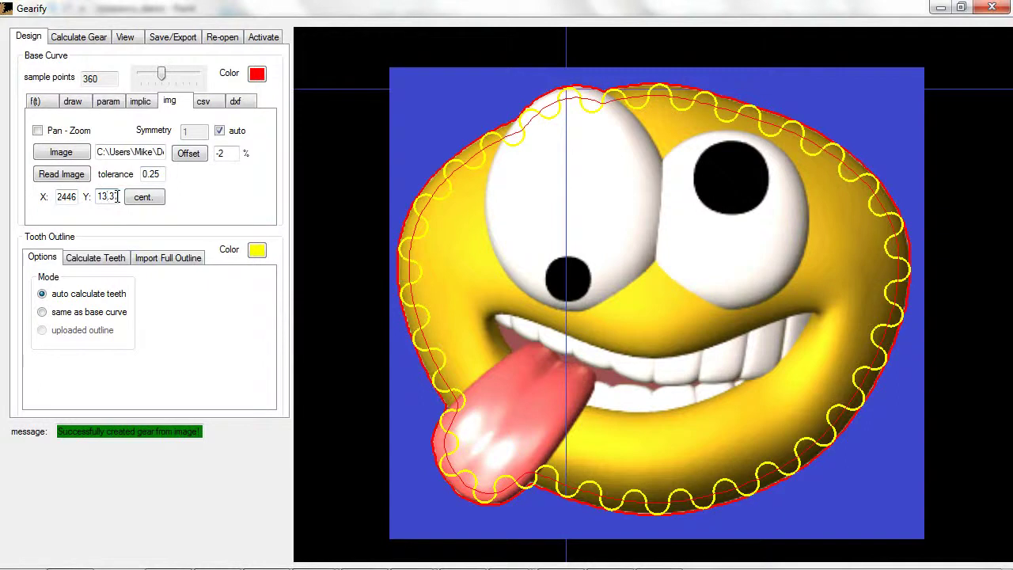
{"action": "key", "text": "BackSpace"}
{"action": "key", "text": "BackSpace"}
{"action": "key", "text": "BackSpace"}
{"action": "key", "text": "BackSpace"}
{"action": "type", "text": "110.3"}
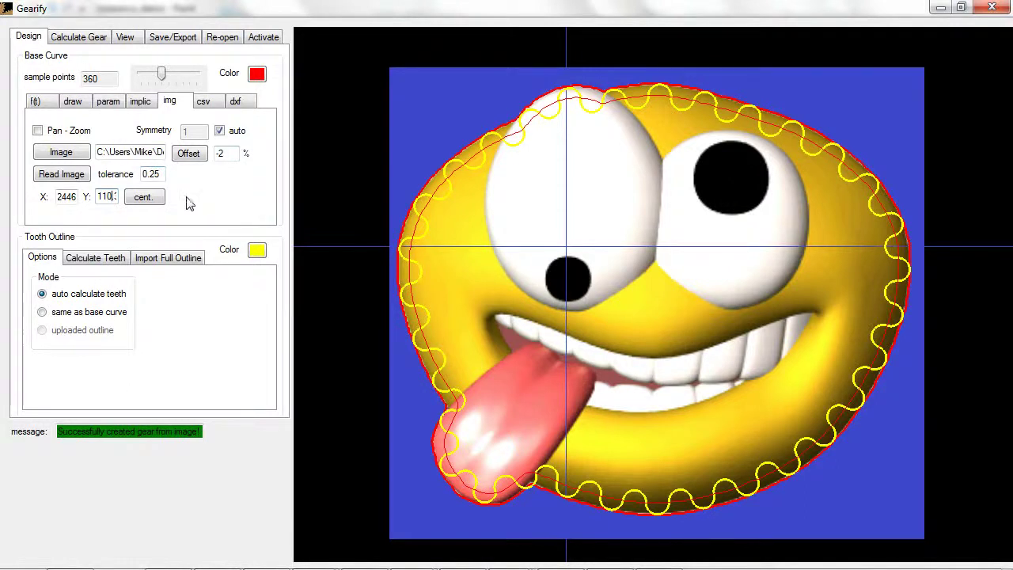
Step: Load the image of concentric grey and black circles and read it with the 0.25 tolerance
{"action": "left_click", "coordinate": [73, 158]}
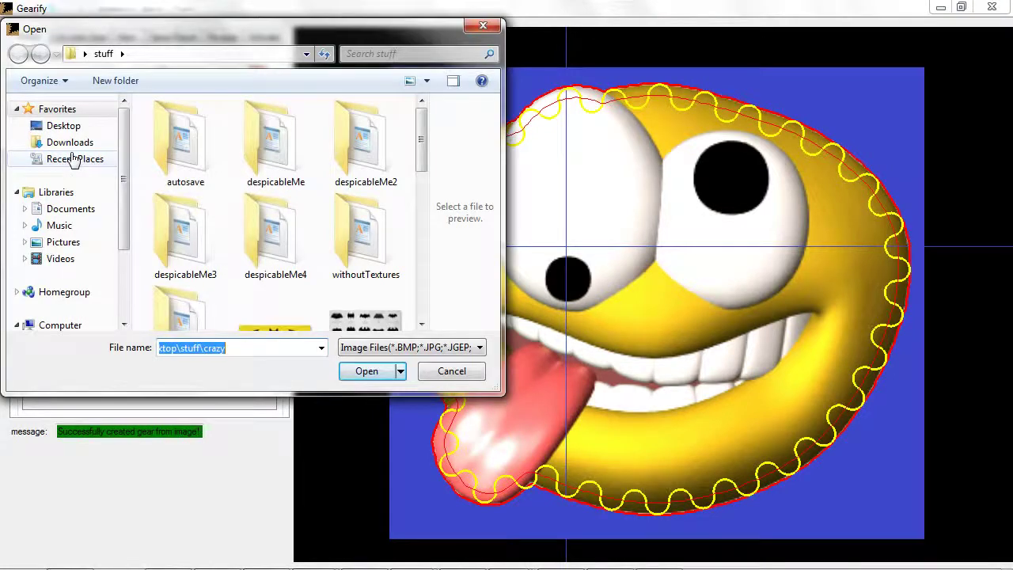
{"action": "type", "text": "tol"}
{"action": "key", "text": "Down"}
{"action": "key", "text": "Return"}
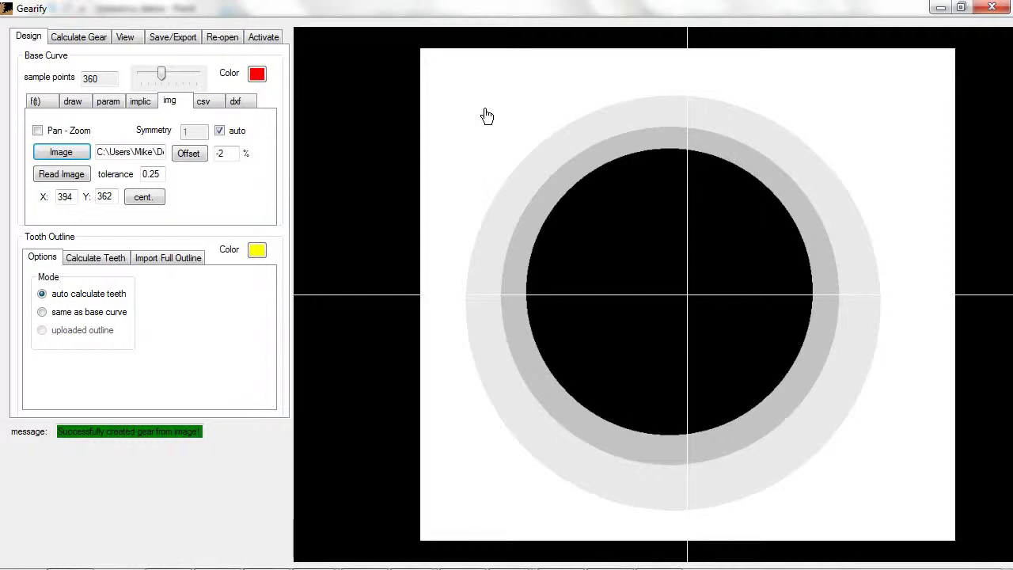
{"action": "left_click", "coordinate": [79, 181]}
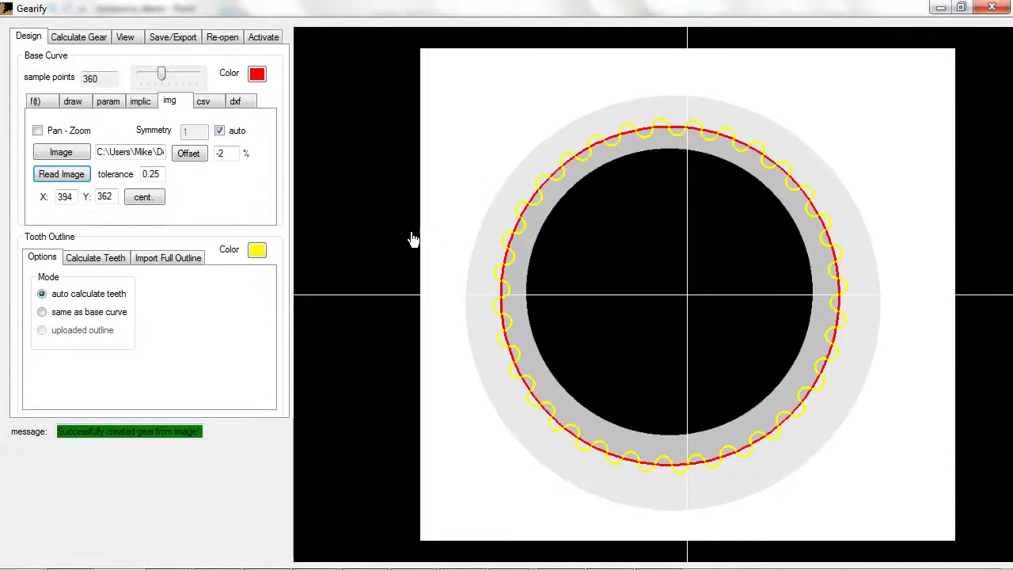
Step: Set the image tolerance to 0.5 and read the concentric circles image again
{"action": "left_click", "coordinate": [155, 174]}
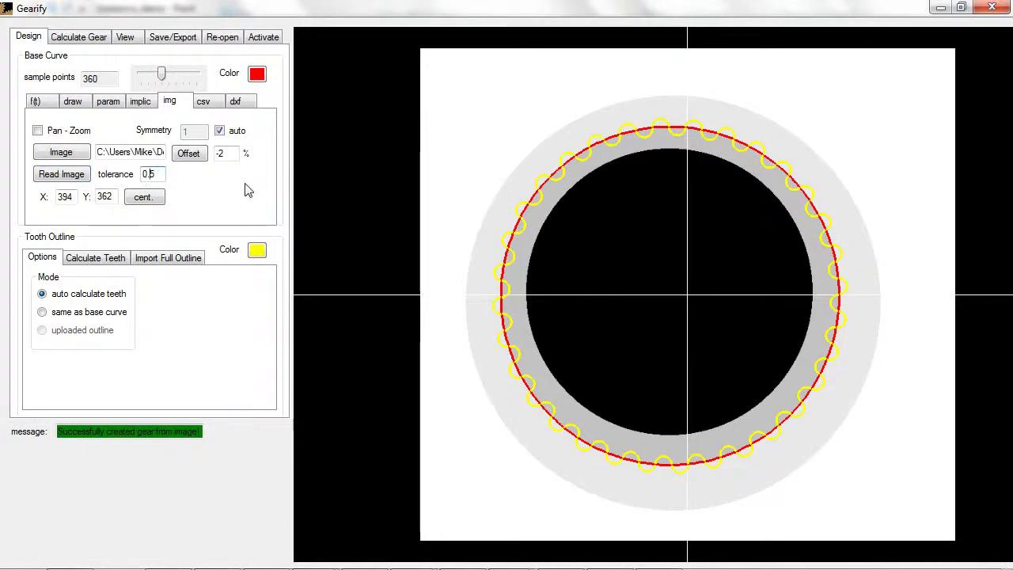
{"action": "key", "text": "BackSpace"}
{"action": "key", "text": "BackSpace"}
{"action": "type", "text": "5"}
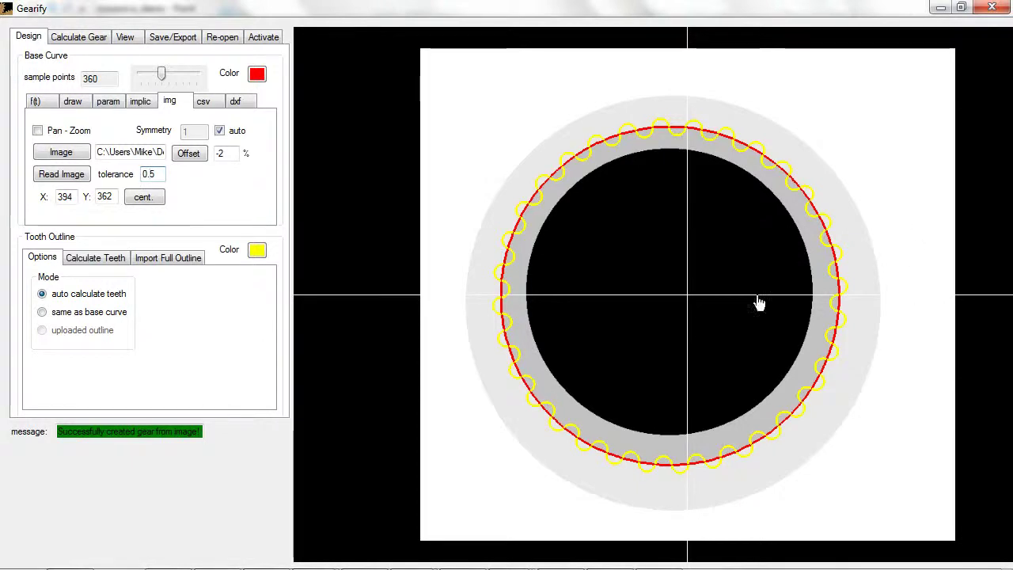
{"action": "left_click", "coordinate": [75, 178]}
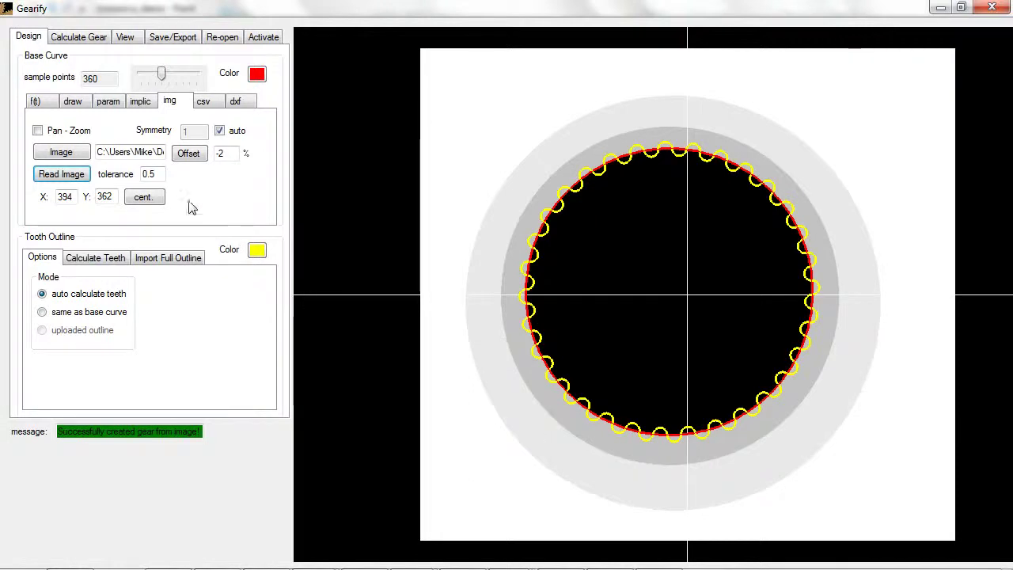
Step: Set the image tolerance to 0.1 and trace the circles image once more
{"action": "left_click", "coordinate": [152, 174]}
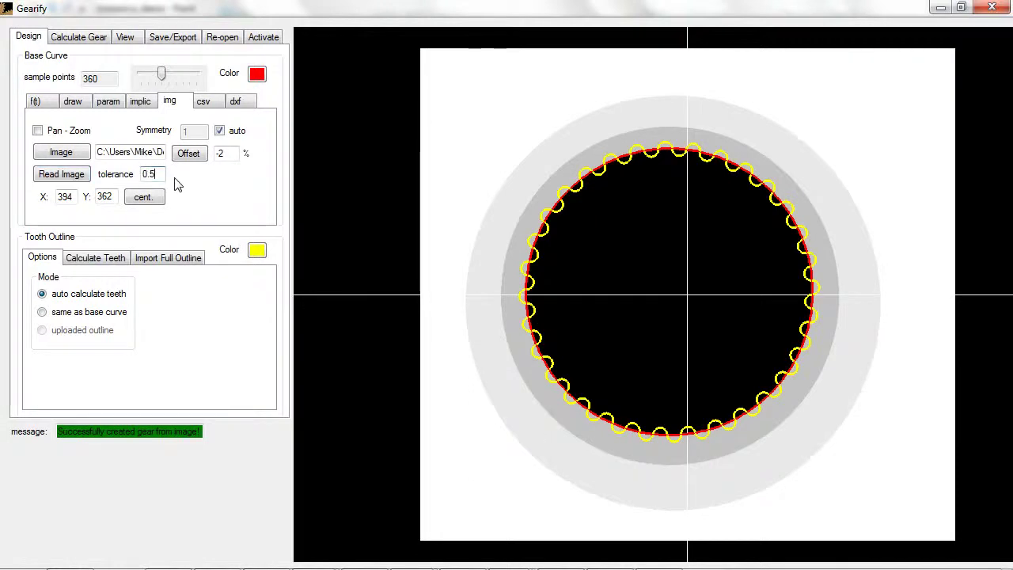
{"action": "left_click", "coordinate": [68, 177]}
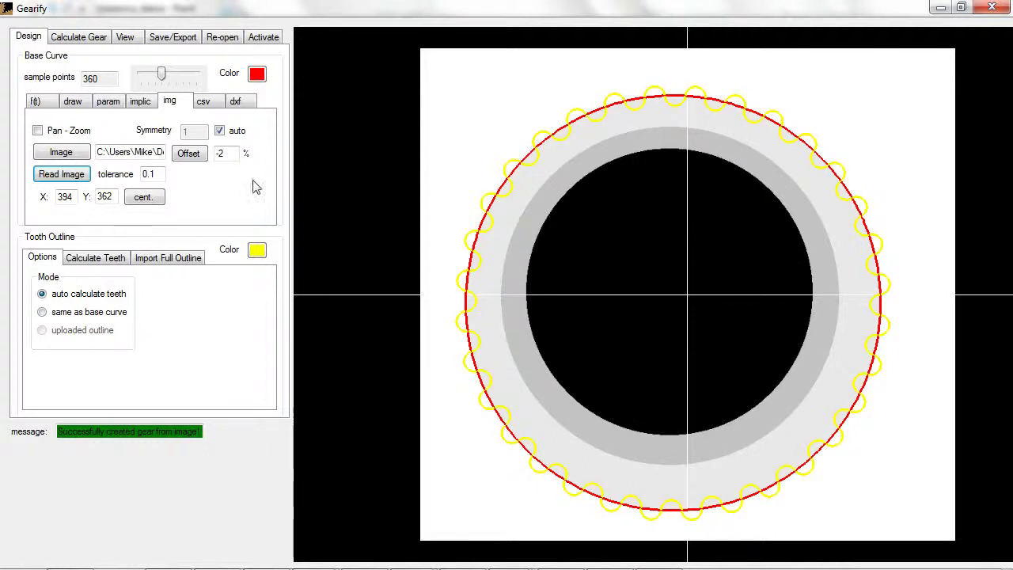
Step: Reload crazy.jpg, read its outline with the 0.1 tolerance and offset the curve by -2%
{"action": "left_click", "coordinate": [73, 154]}
{"action": "type", "text": "crazy.jpg"}
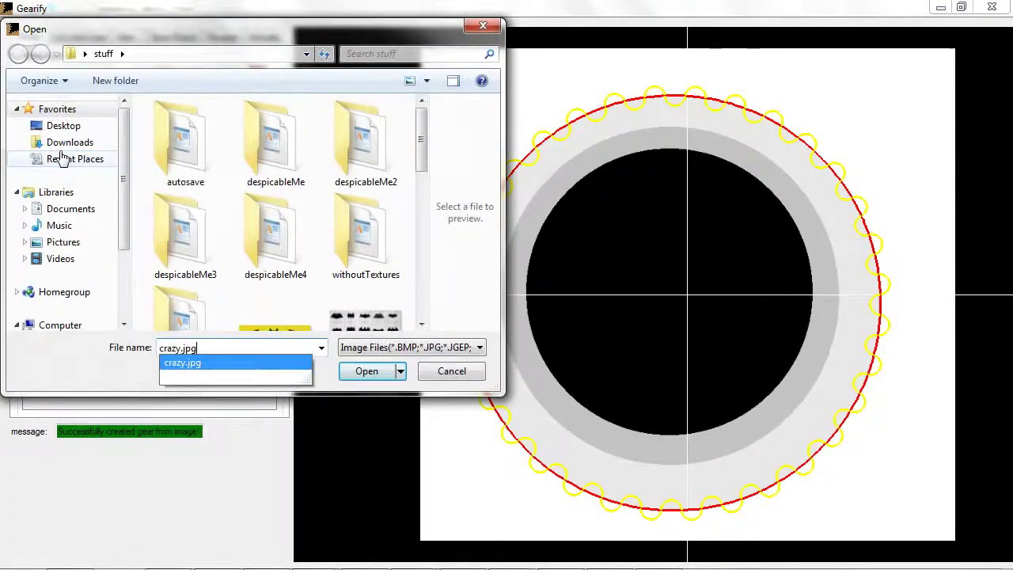
{"action": "key", "text": "Return"}
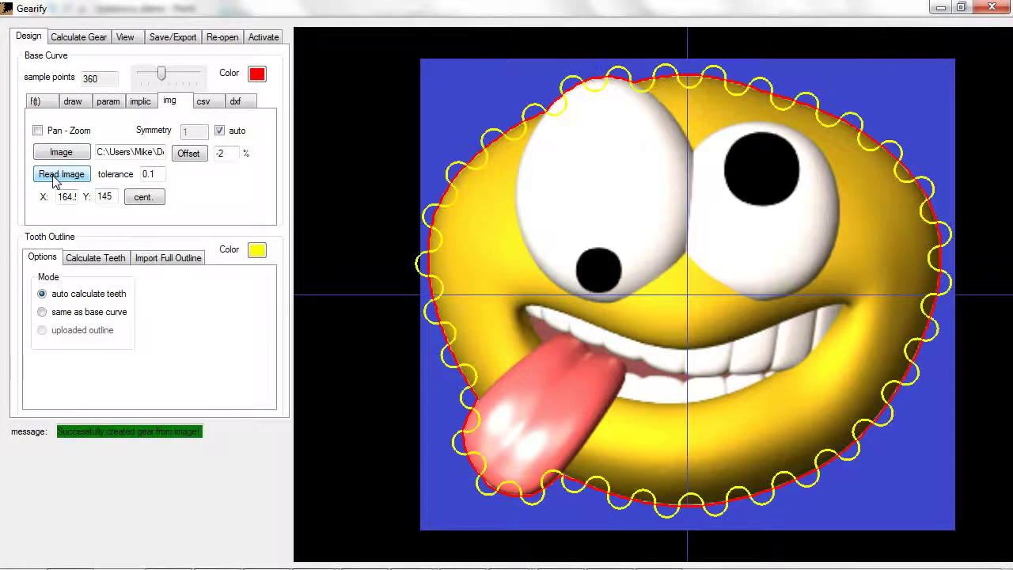
{"action": "left_click", "coordinate": [189, 154]}
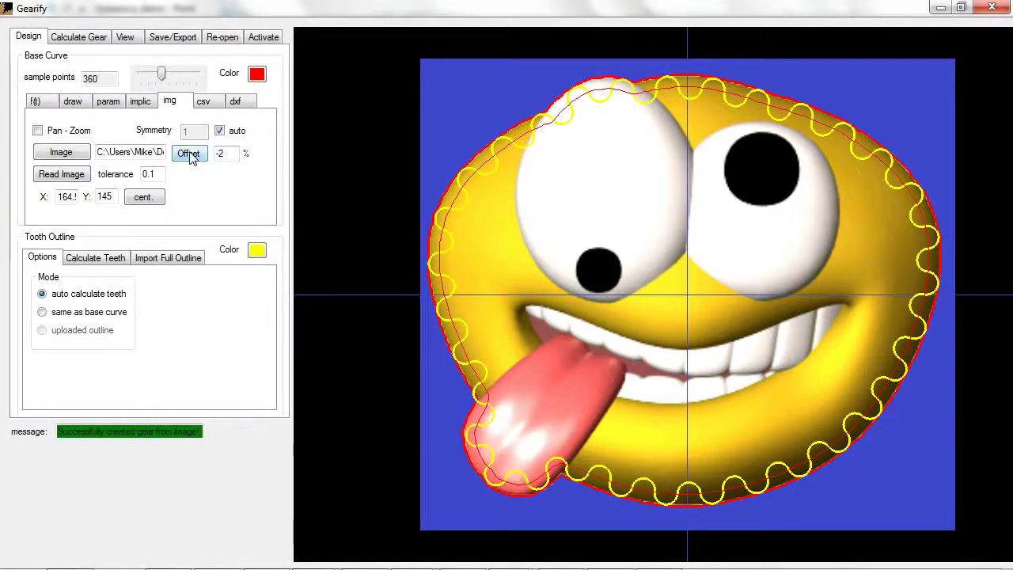
Step: Read the smiley image without the offset, set the sample points to 90 and trace its outline again
{"action": "left_click", "coordinate": [82, 39]}
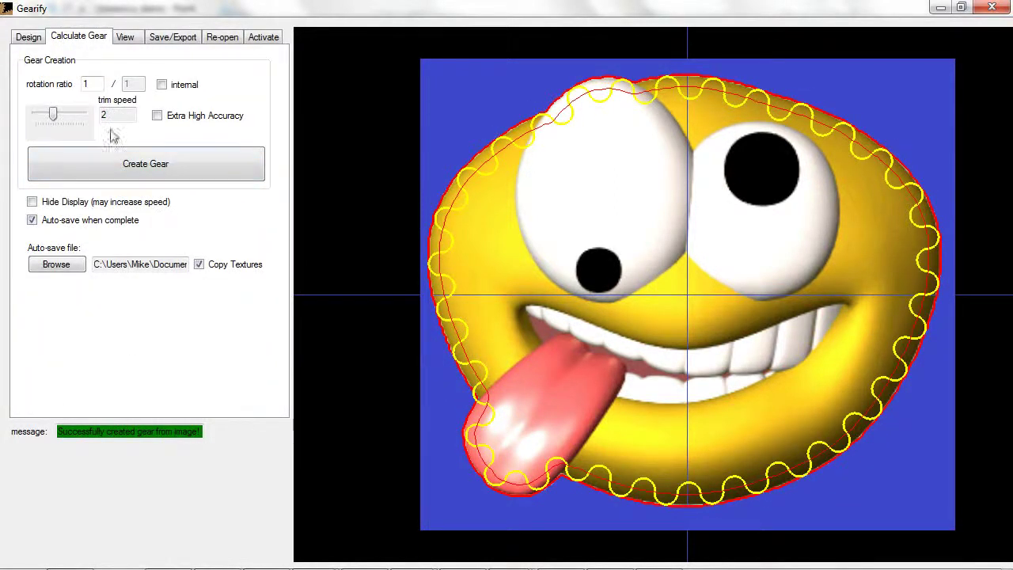
{"action": "left_click", "coordinate": [32, 41]}
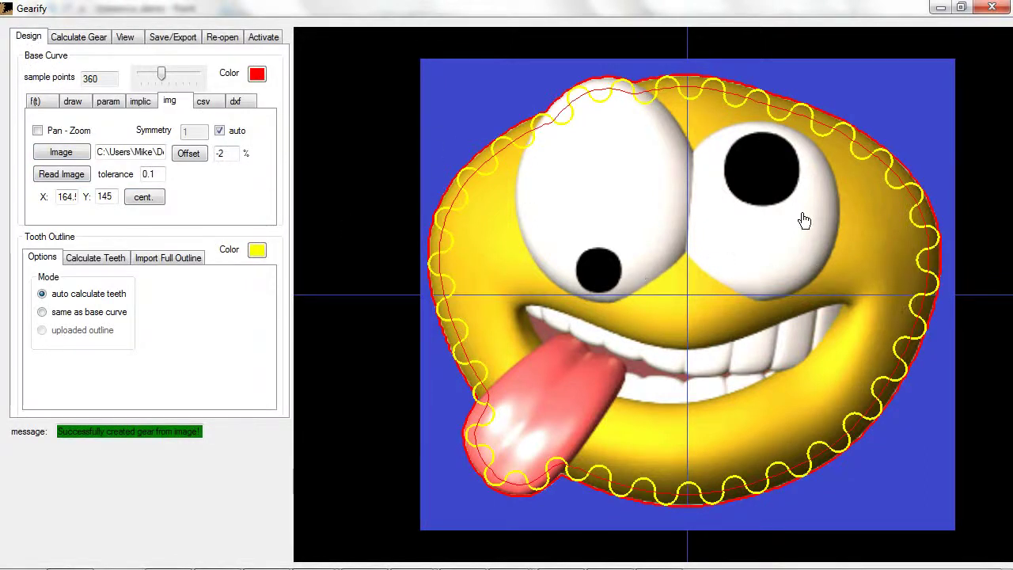
{"action": "left_click", "coordinate": [85, 177]}
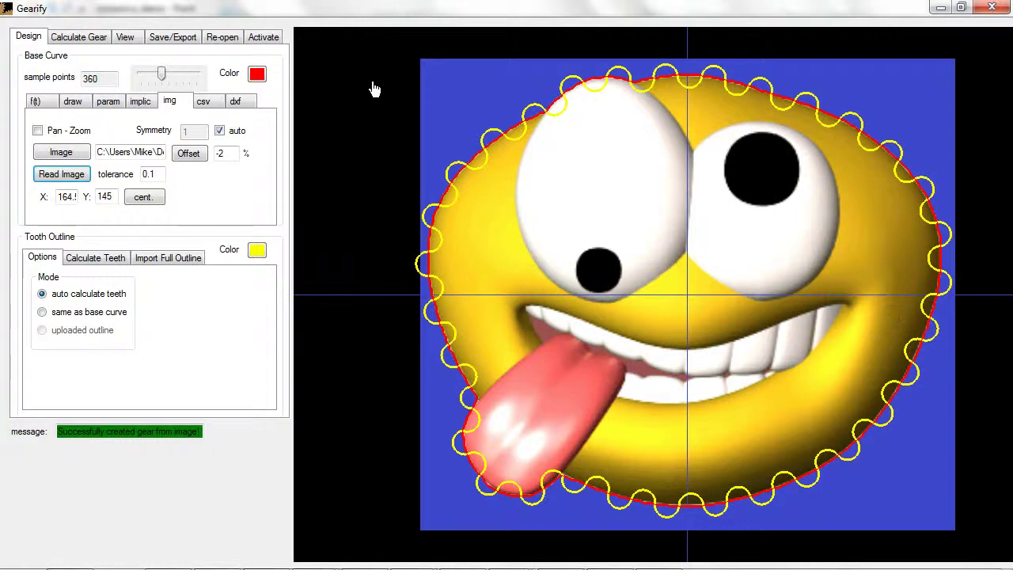
{"action": "left_click_drag", "start_coordinate": [164, 82], "coordinate": [147, 79]}
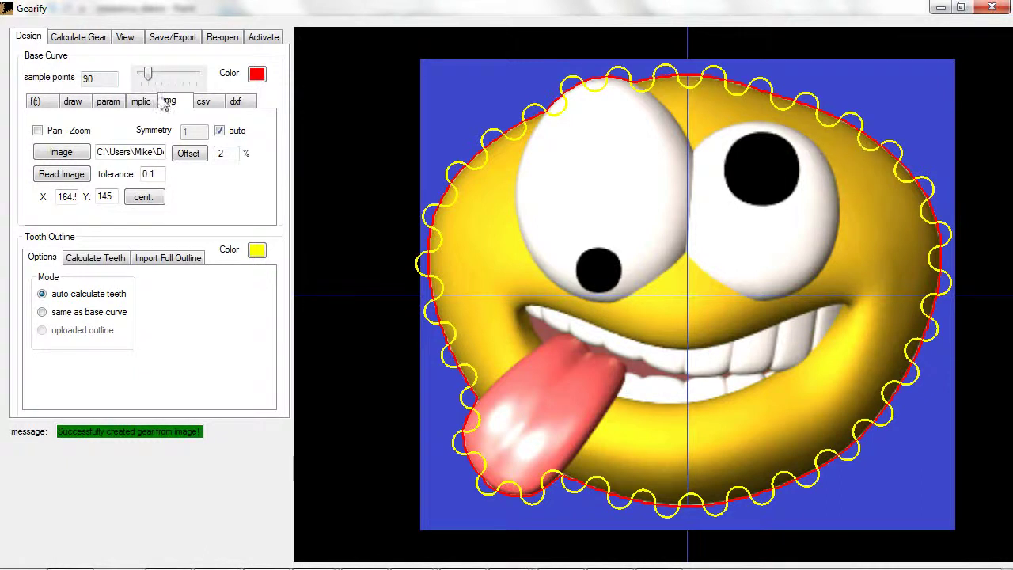
{"action": "left_click", "coordinate": [57, 174]}
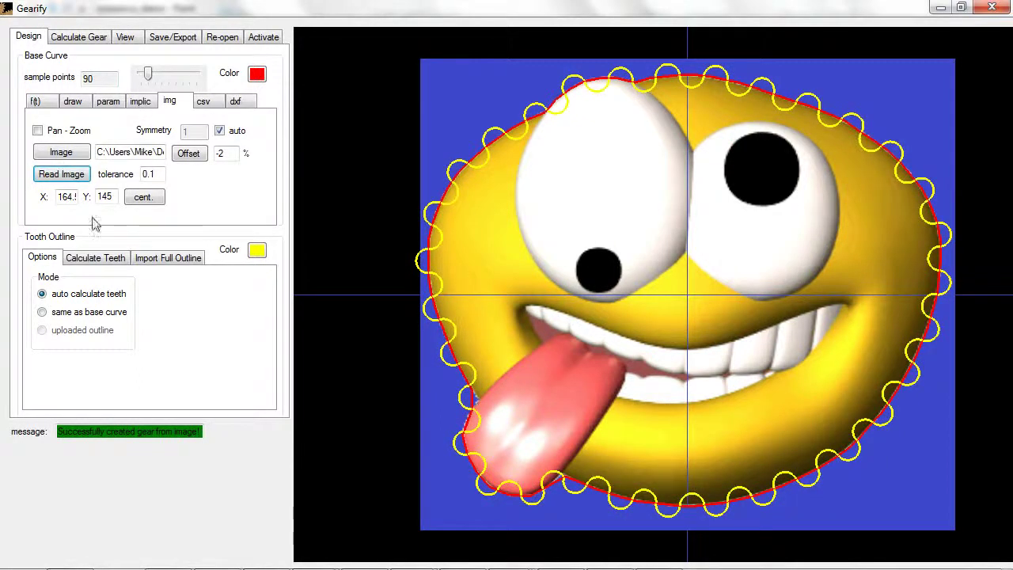
Step: Enable Pan-Zoom, set the sample points to 360 and read the image again, checking the outline around the tongue
{"action": "left_click", "coordinate": [51, 132]}
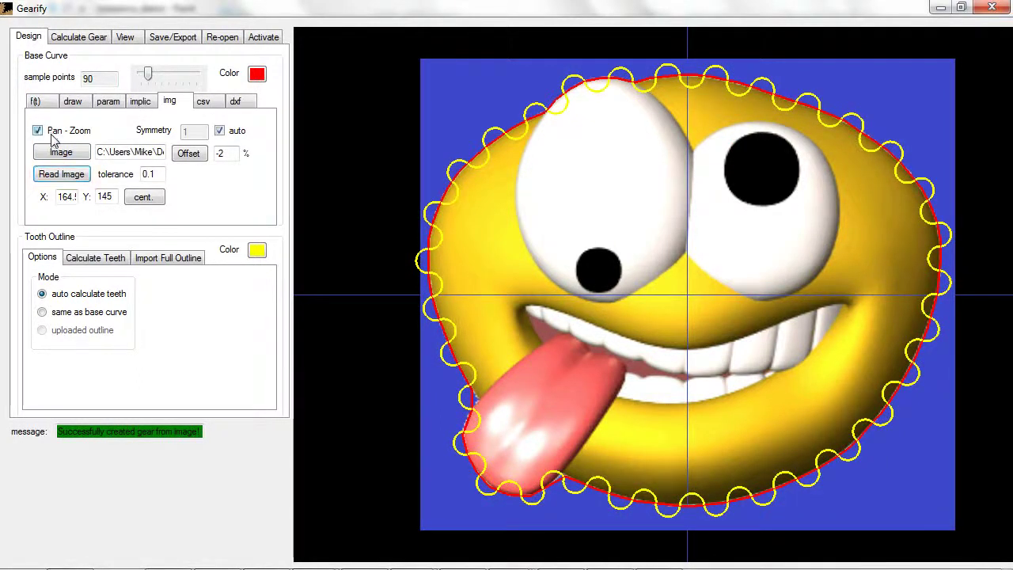
{"action": "scroll", "coordinate": [479, 413], "scroll_direction": "up", "scroll_amount": 2}
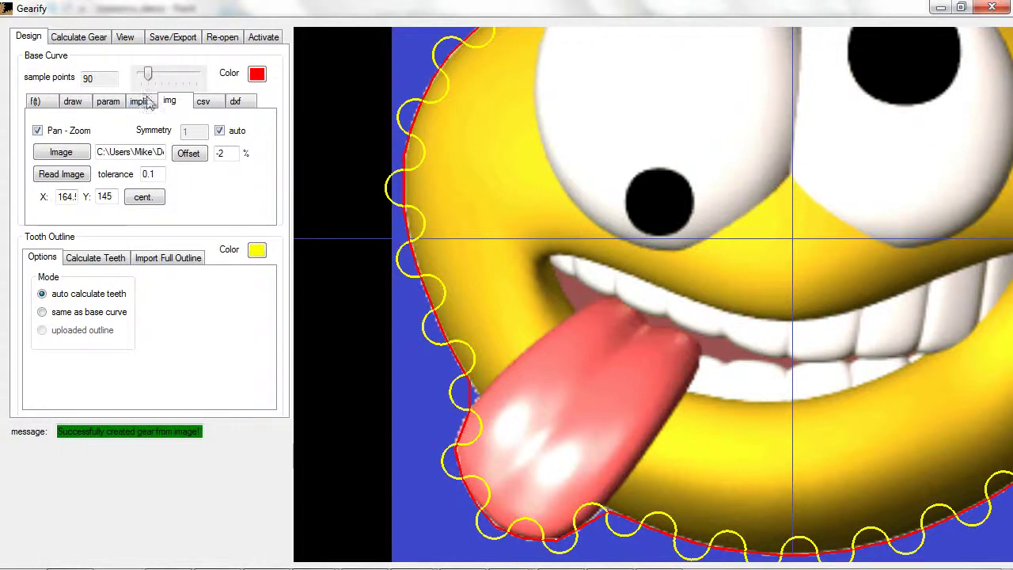
{"action": "left_click_drag", "start_coordinate": [150, 76], "coordinate": [156, 78]}
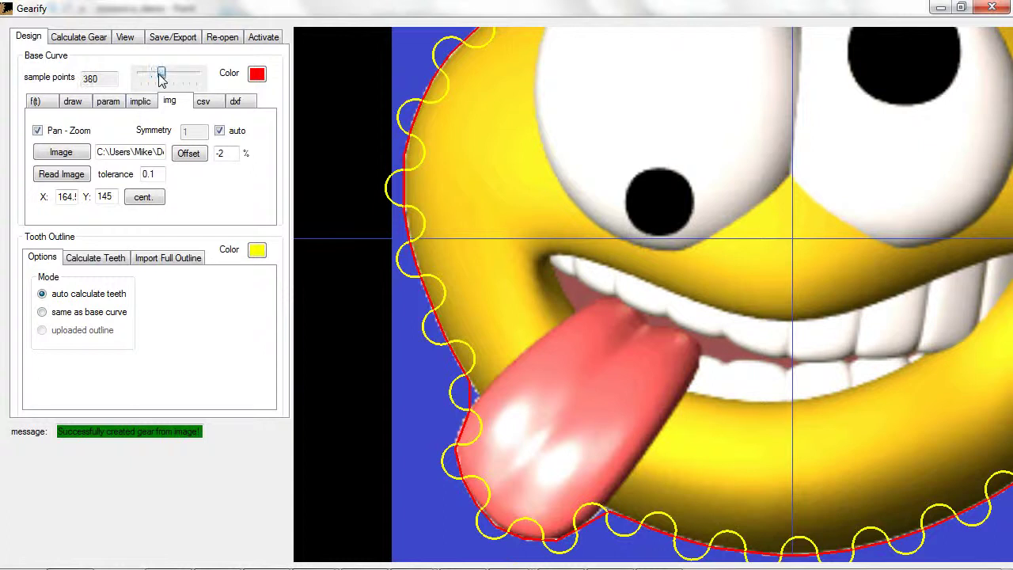
{"action": "left_click", "coordinate": [66, 177]}
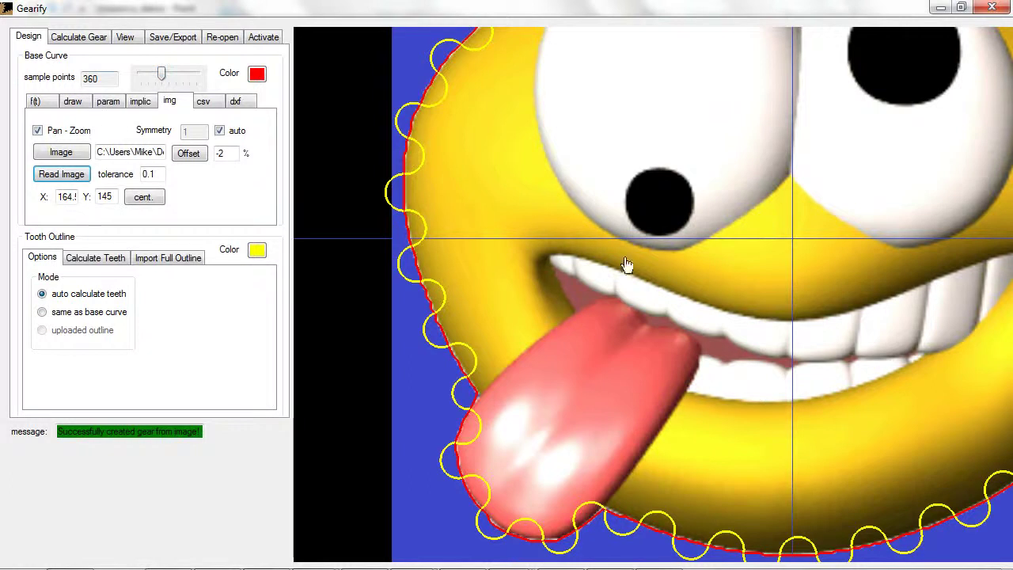
{"action": "scroll", "coordinate": [707, 264], "scroll_direction": "down", "scroll_amount": 2}
{"action": "left_click_drag", "start_coordinate": [705, 264], "coordinate": [691, 281]}
{"action": "scroll", "coordinate": [701, 275], "scroll_direction": "up", "scroll_amount": 2}
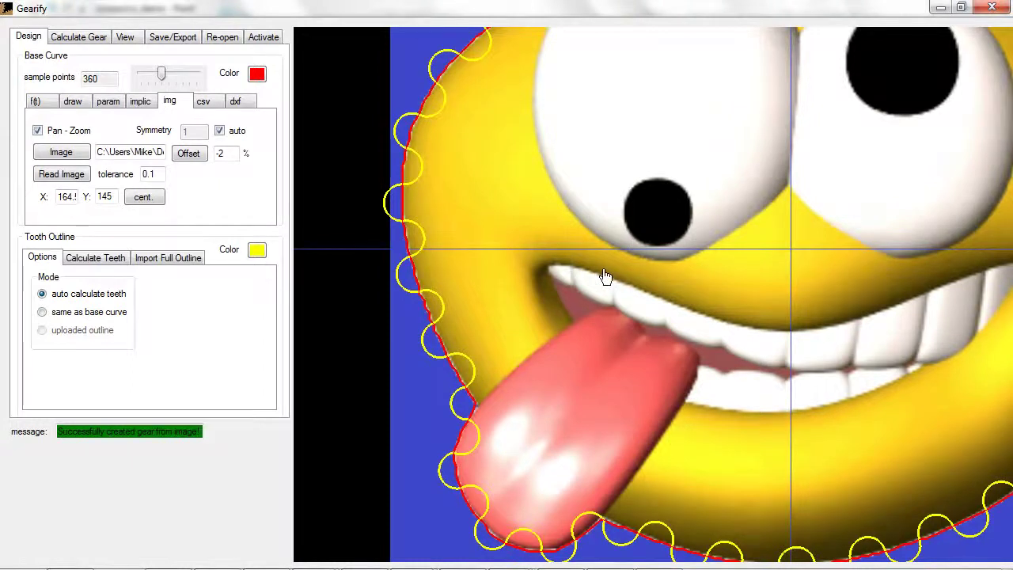
{"action": "scroll", "coordinate": [606, 276], "scroll_direction": "down", "scroll_amount": 2}
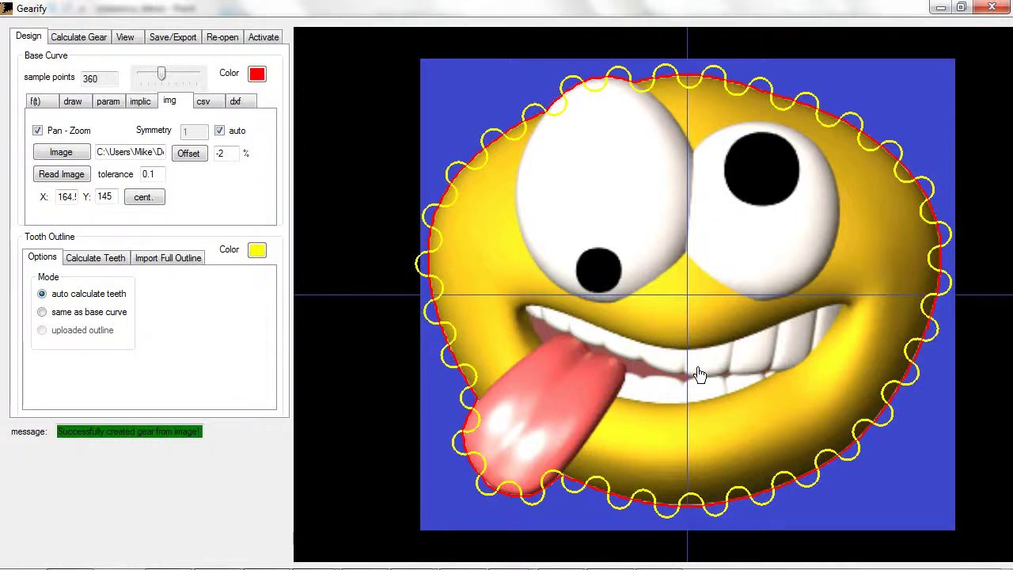
Step: Create the conjugate gear from the traced outline without an offset, at rotation ratio 1
{"action": "left_click", "coordinate": [86, 39]}
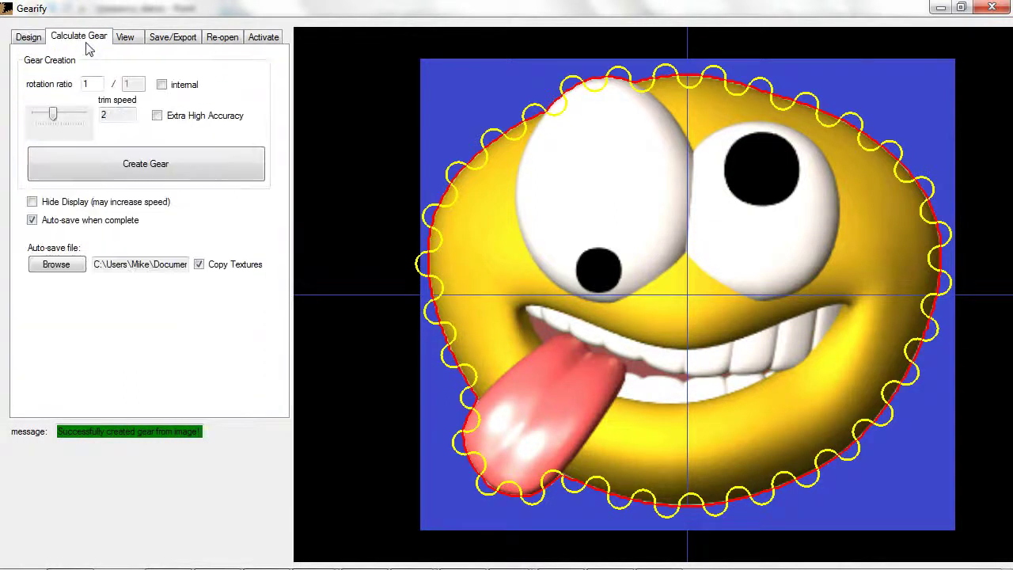
{"action": "left_click", "coordinate": [115, 168]}
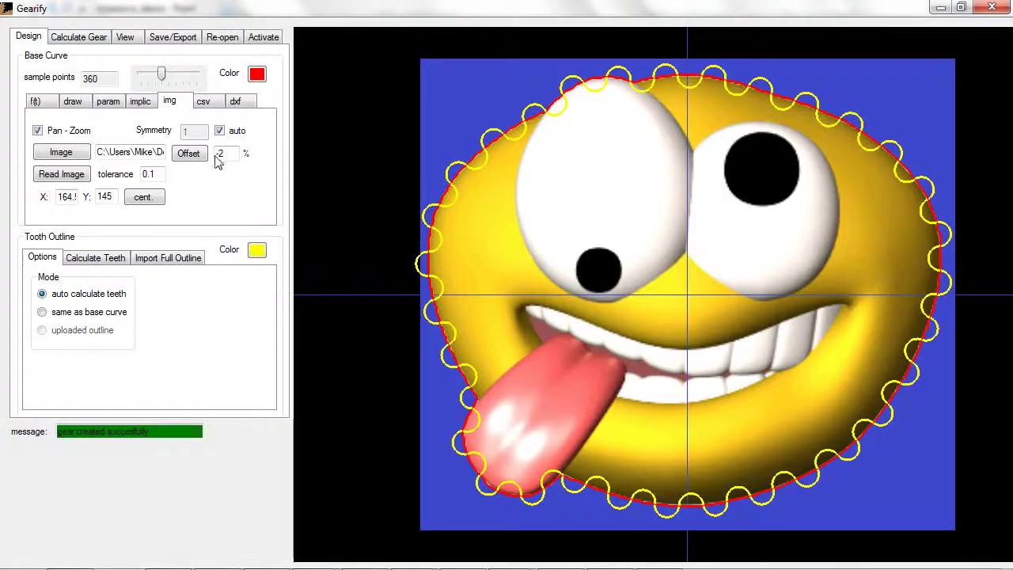
Step: Offset the base curve by -2% and create the conjugate gear again
{"action": "left_click", "coordinate": [196, 156]}
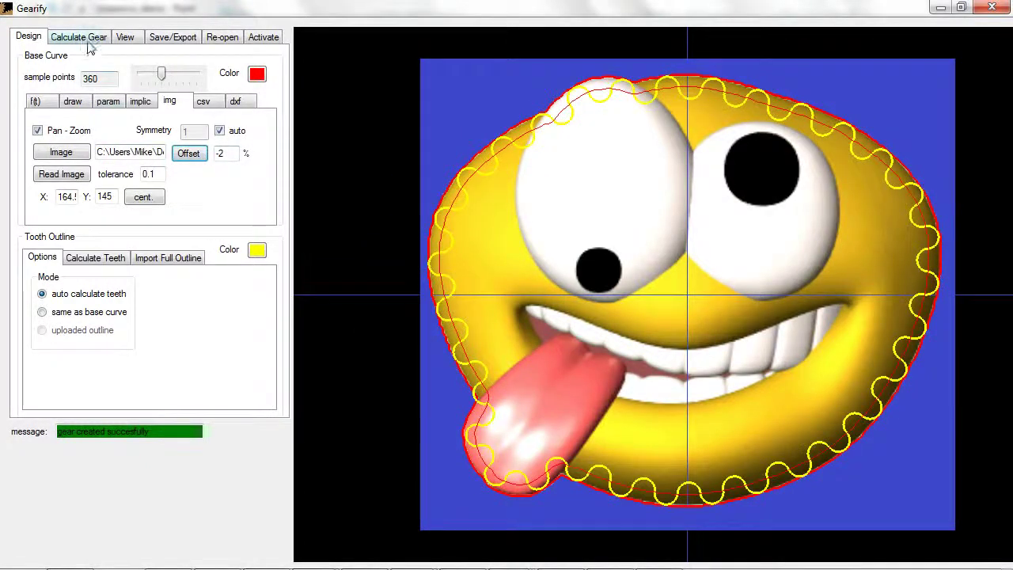
{"action": "left_click", "coordinate": [88, 41]}
{"action": "left_click", "coordinate": [123, 176]}
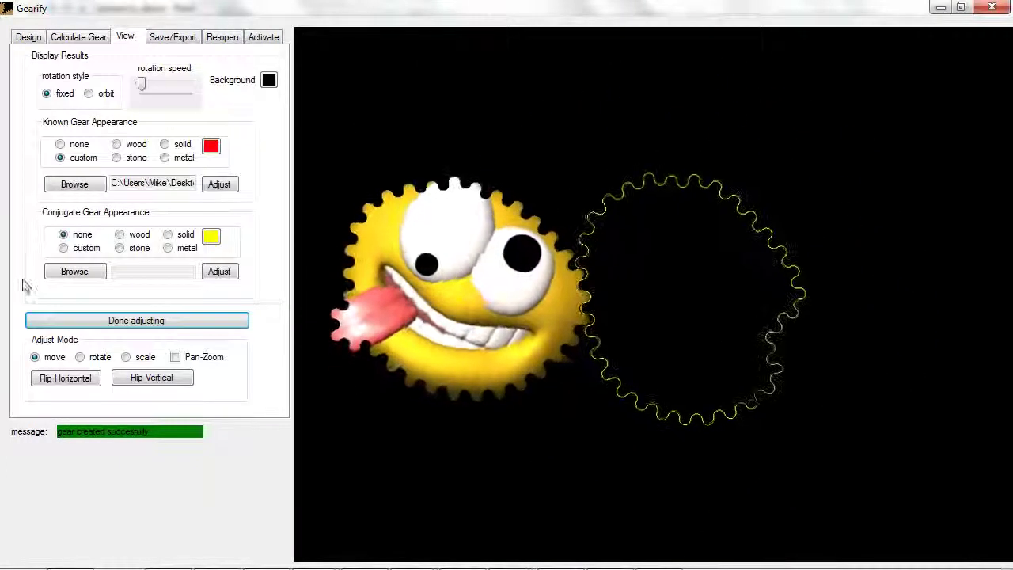
Step: Try textured and solid appearances on the conjugate gear, and give its solid fill a green colour
{"action": "left_click", "coordinate": [170, 249]}
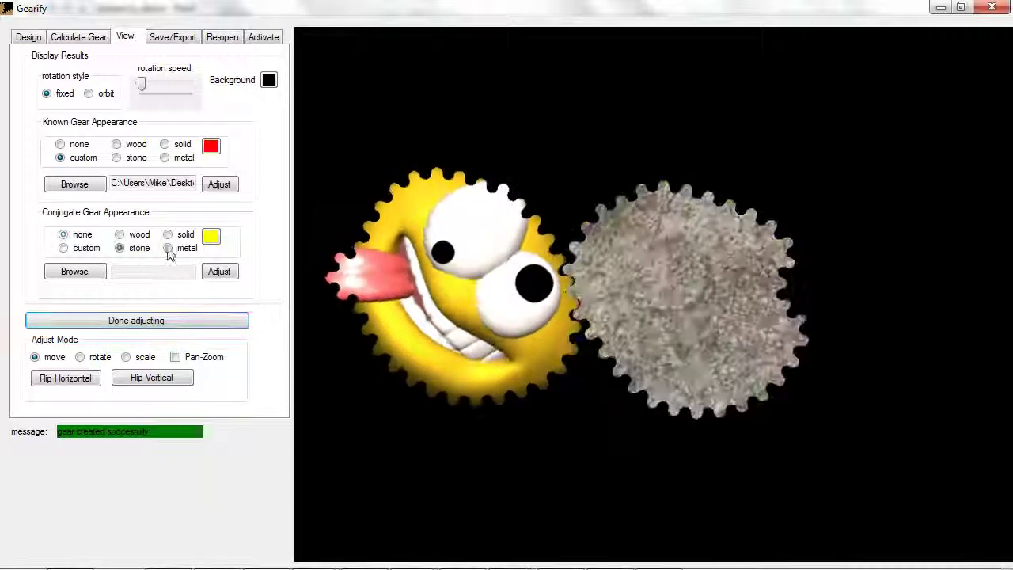
{"action": "left_click", "coordinate": [168, 234]}
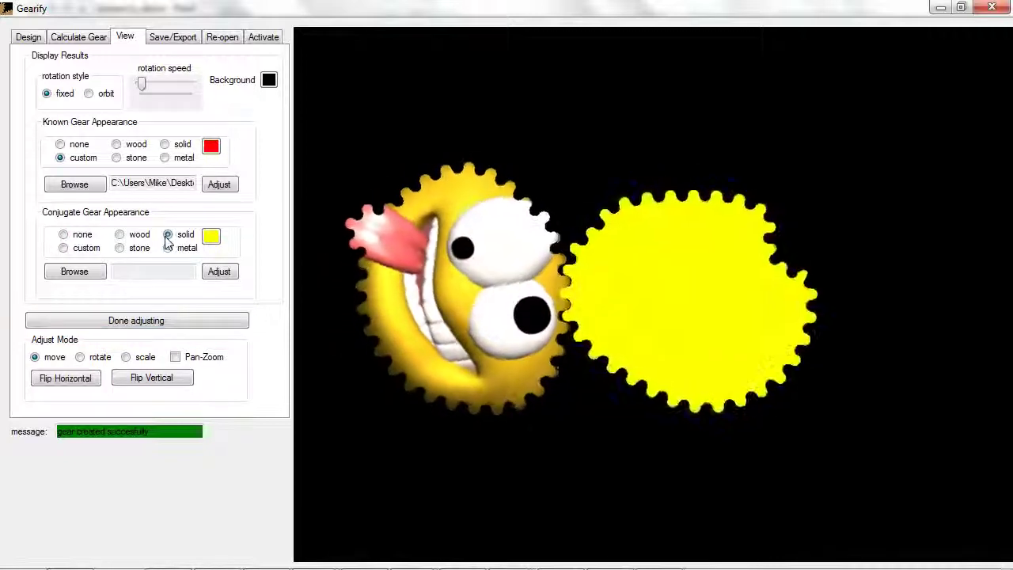
{"action": "left_click", "coordinate": [210, 237]}
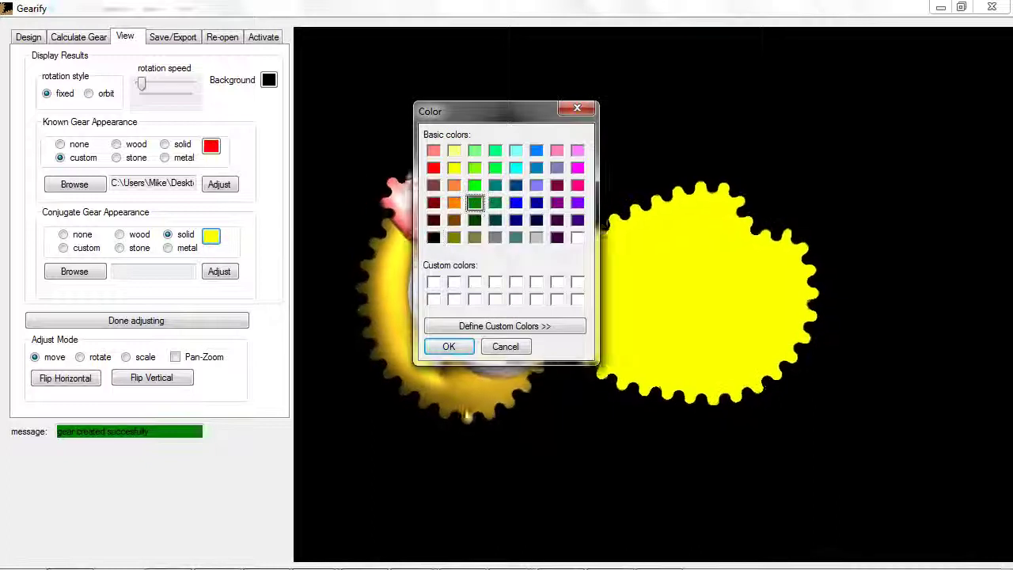
{"action": "left_click", "coordinate": [448, 348]}
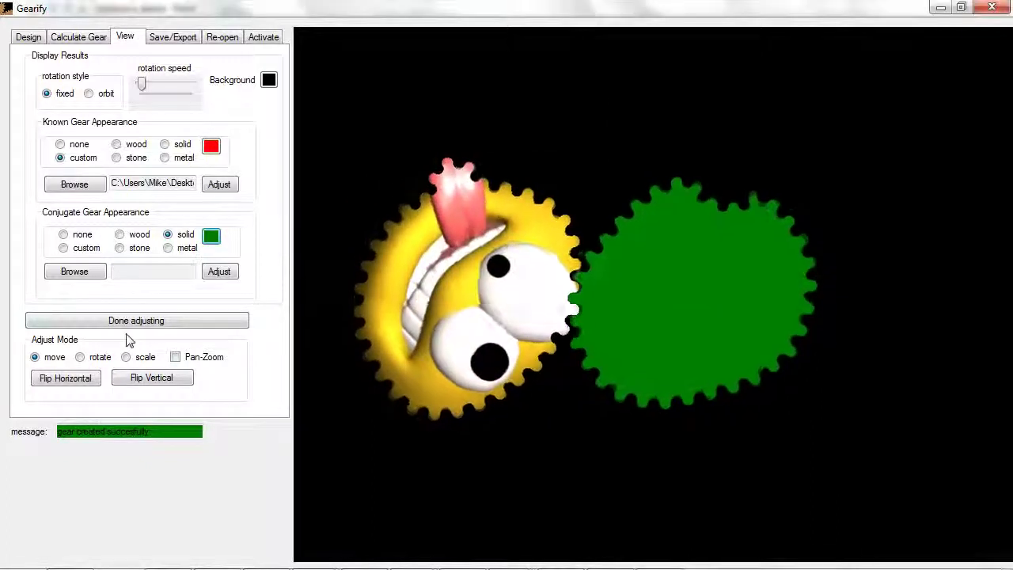
Step: Load the crazy.jpg smiley image as the conjugate gear's custom texture
{"action": "left_click", "coordinate": [97, 274]}
{"action": "type", "text": "m"}
{"action": "key", "text": "BackSpace"}
{"action": "type", "text": "cr"}
{"action": "key", "text": "Down"}
{"action": "key", "text": "Return"}
{"action": "key", "text": "Return"}
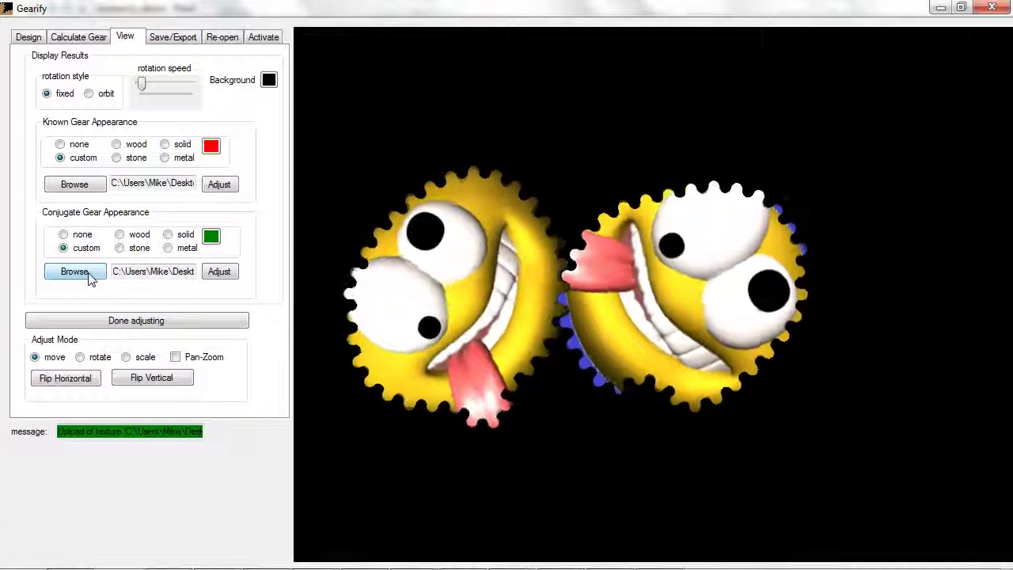
Step: Adjust the conjugate gear's texture by moving it and rotating the face about a quarter turn counter-clockwise
{"action": "left_click", "coordinate": [218, 277]}
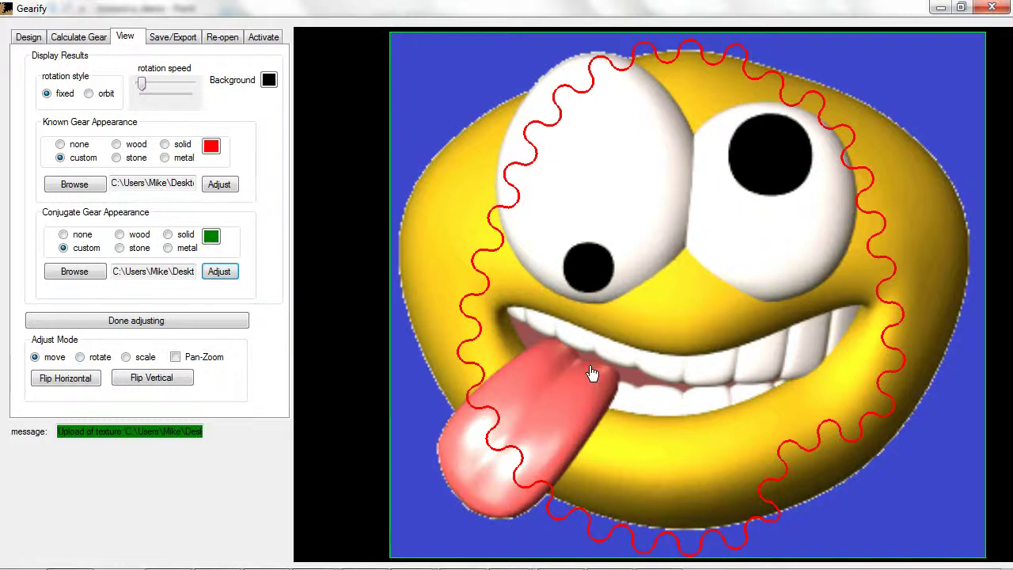
{"action": "left_click_drag", "start_coordinate": [595, 372], "coordinate": [529, 388]}
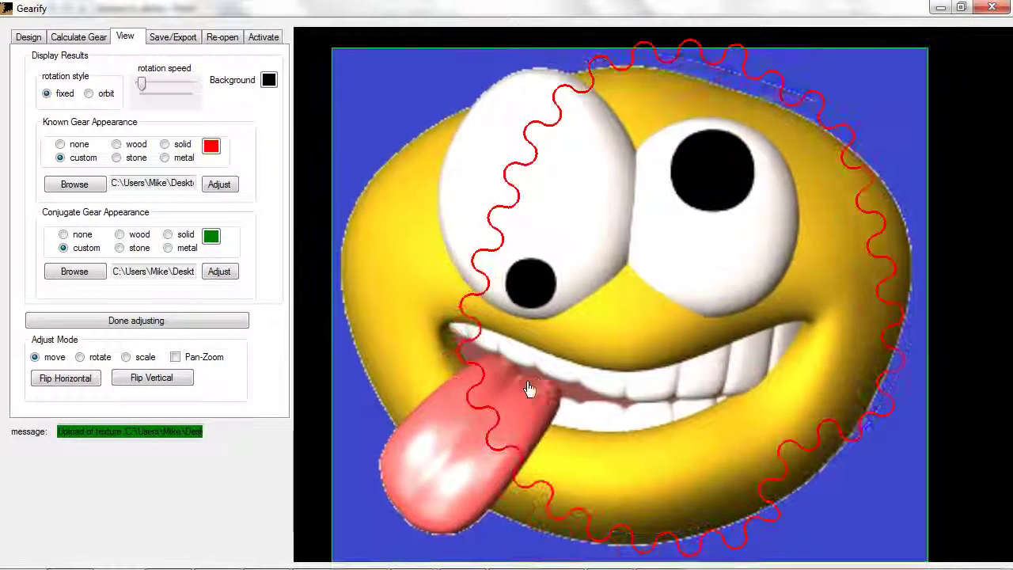
{"action": "left_click", "coordinate": [103, 358]}
{"action": "left_click_drag", "start_coordinate": [459, 278], "coordinate": [610, 561]}
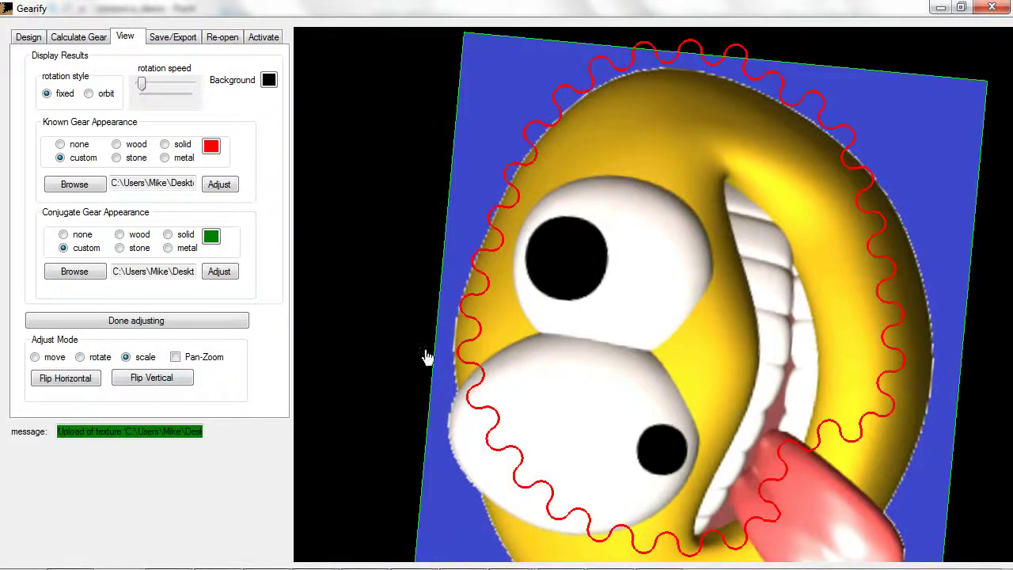
Step: Scale and reposition the rotated face texture so that it covers the whole conjugate gear outline
{"action": "left_click_drag", "start_coordinate": [580, 277], "coordinate": [580, 274]}
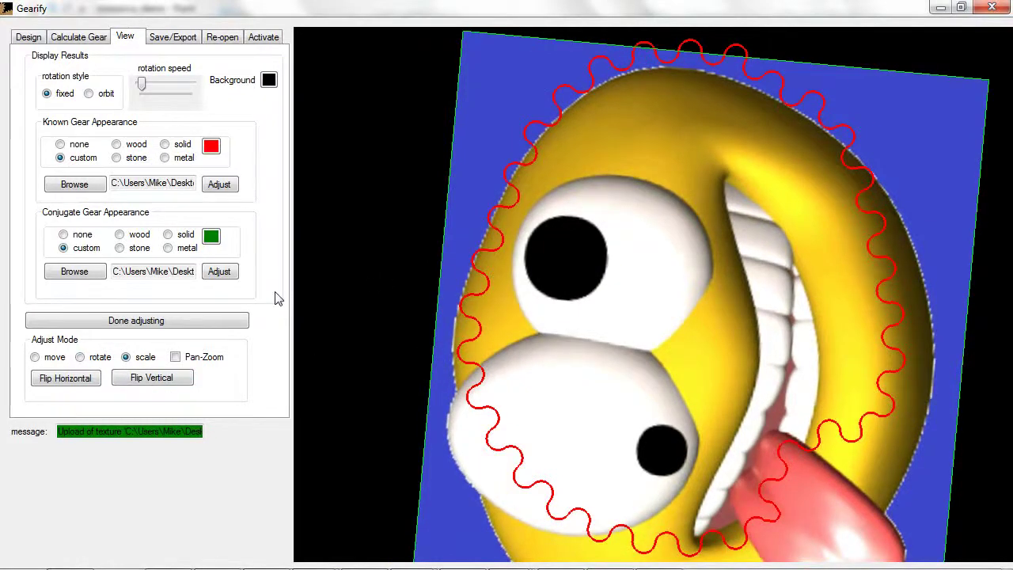
{"action": "left_click_drag", "start_coordinate": [667, 301], "coordinate": [618, 174]}
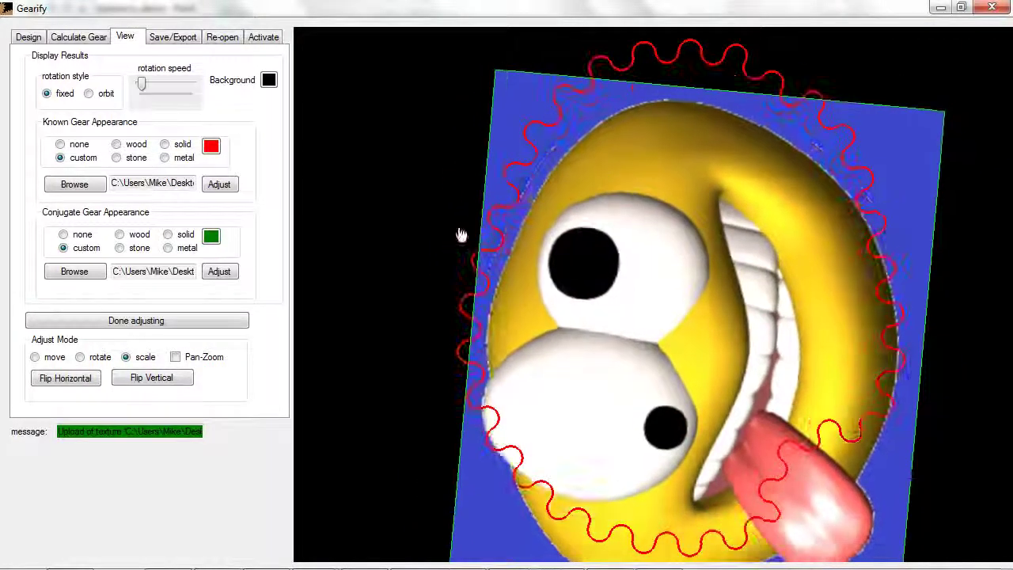
{"action": "left_click", "coordinate": [35, 357]}
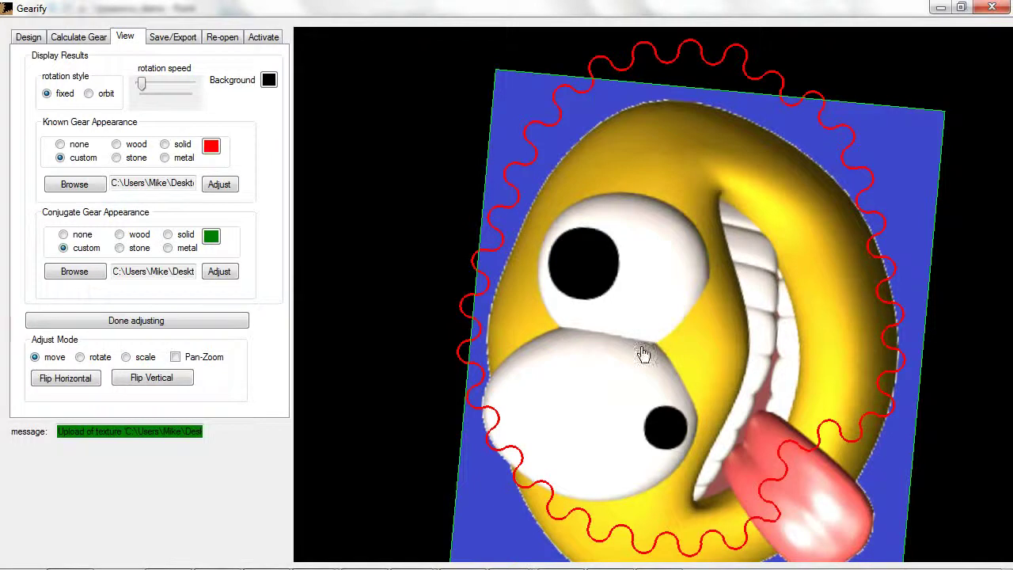
{"action": "left_click_drag", "start_coordinate": [644, 353], "coordinate": [649, 323]}
{"action": "left_click", "coordinate": [143, 360]}
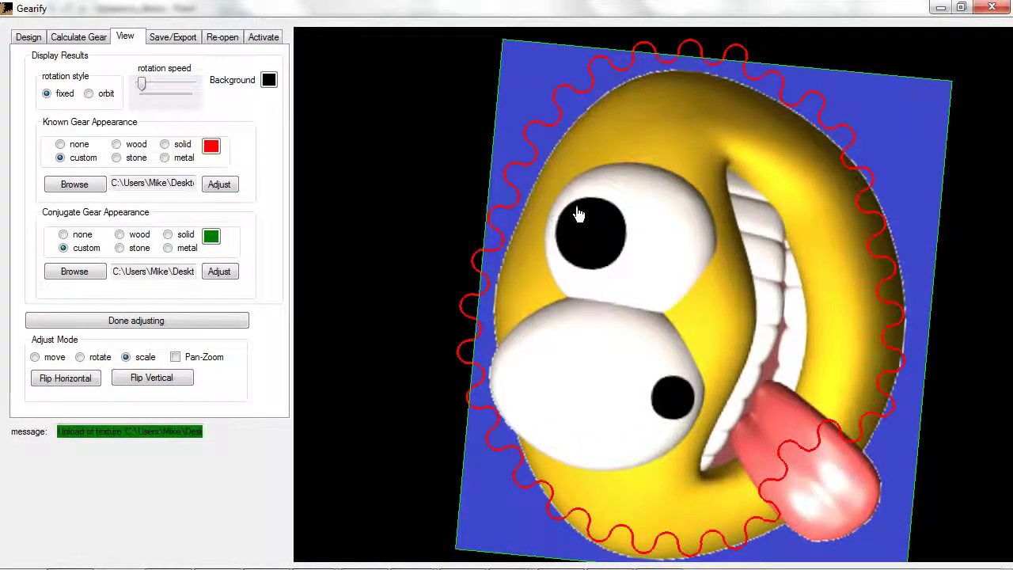
{"action": "left_click_drag", "start_coordinate": [572, 199], "coordinate": [566, 191]}
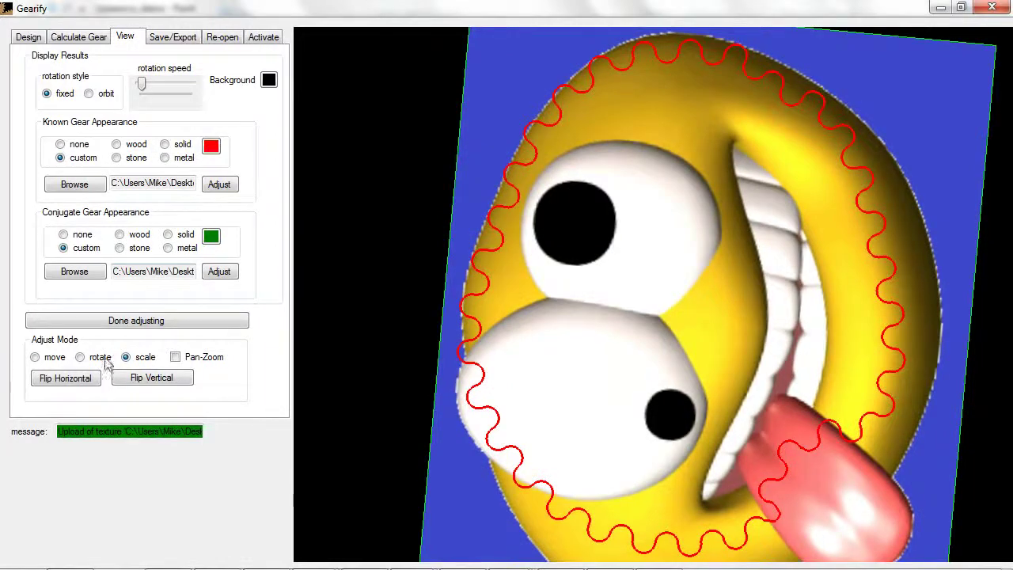
{"action": "left_click_drag", "start_coordinate": [645, 346], "coordinate": [623, 323]}
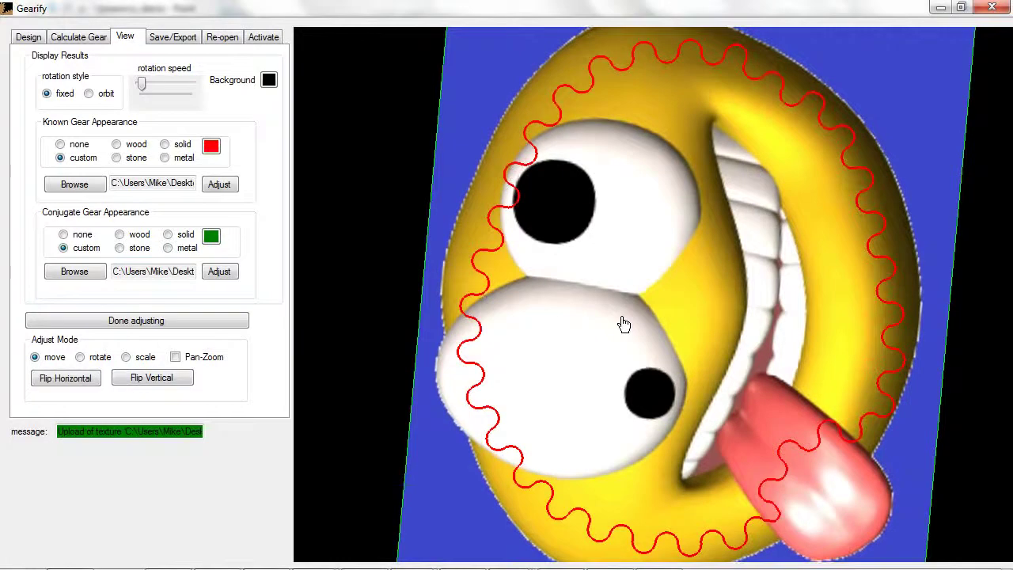
Step: Finish adjusting the texture and increase the rotation speed of the meshing gears slightly
{"action": "left_click", "coordinate": [146, 328]}
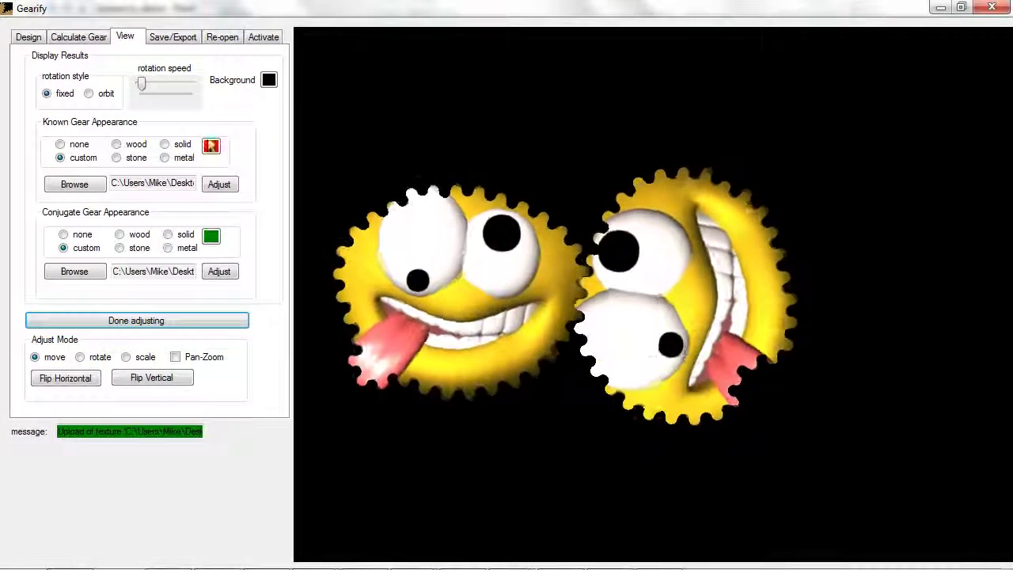
{"action": "left_click_drag", "start_coordinate": [144, 85], "coordinate": [155, 89]}
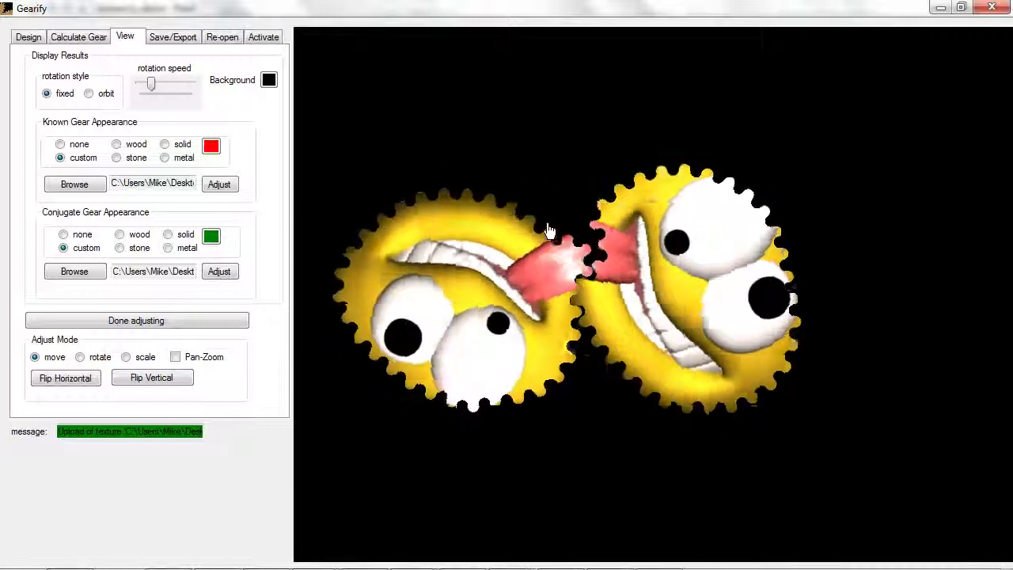